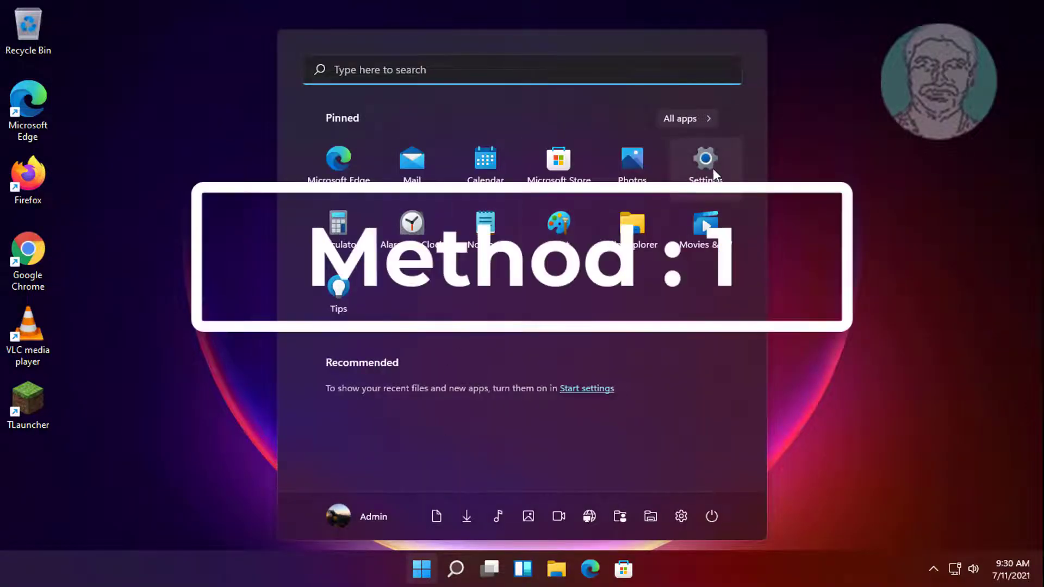
# - Launch the Settings app from its pinned icon in the Start menu
pyautogui.click(711, 168)
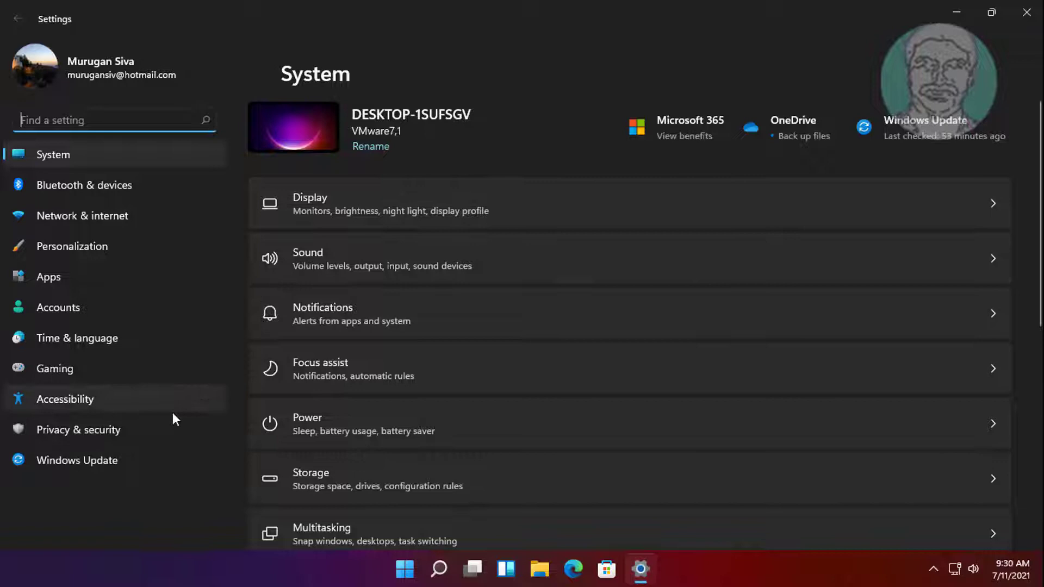
# - Go to Privacy & security and scroll down to the App permissions list
pyautogui.click(91, 432)
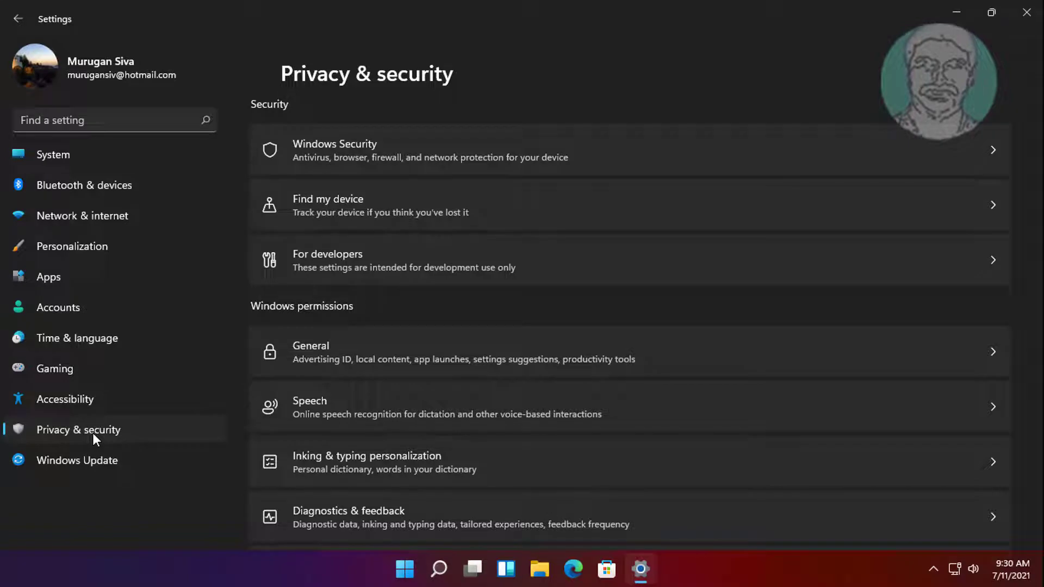
pyautogui.scroll(-4, 569, 451)
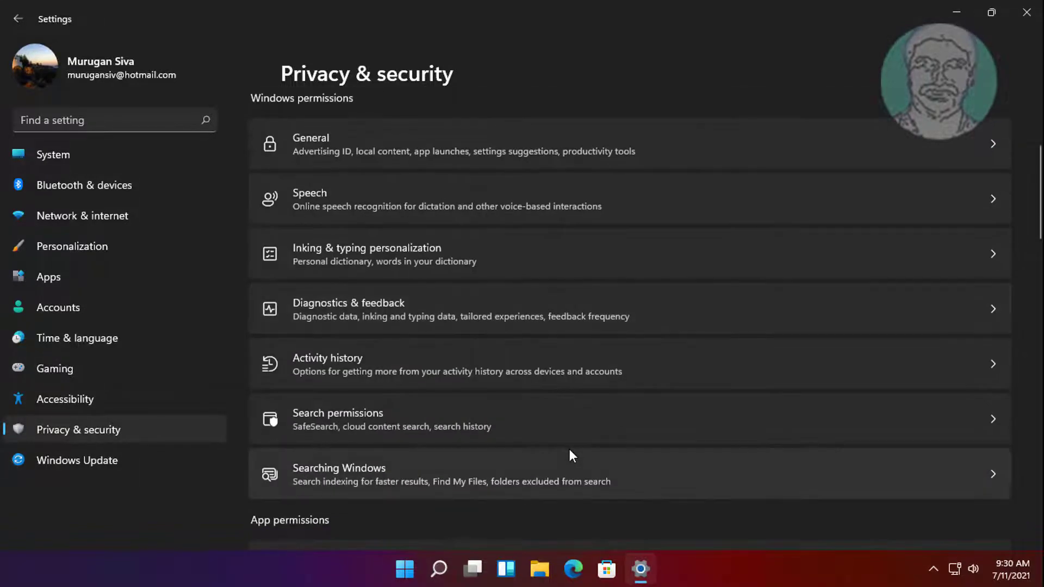
pyautogui.scroll(-3, 569, 449)
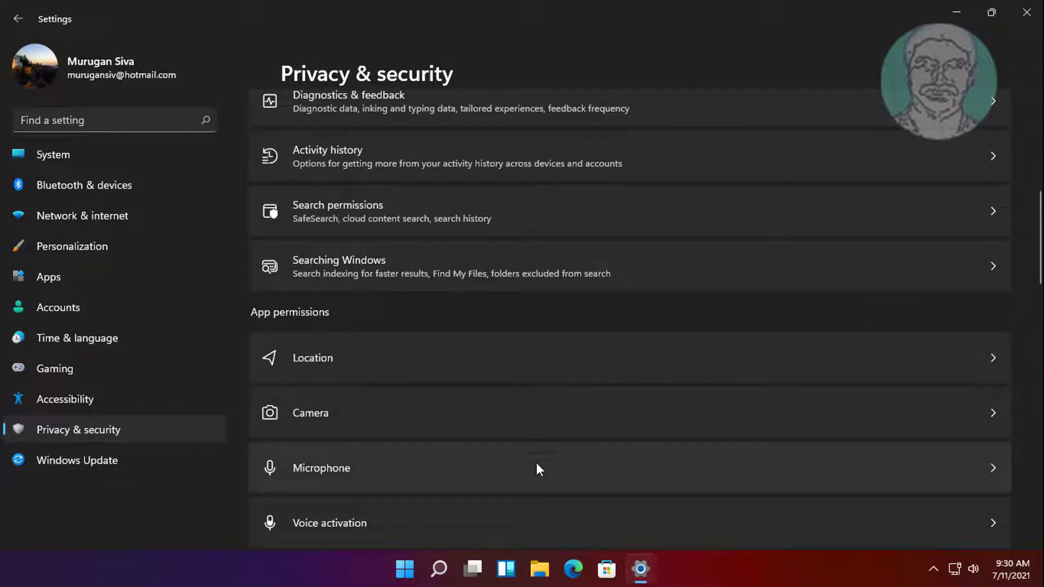
pyautogui.scroll(-1, 323, 434)
# - Switch Microphone access On, review the per-app toggles, and return to Privacy & security
pyautogui.click(328, 395)
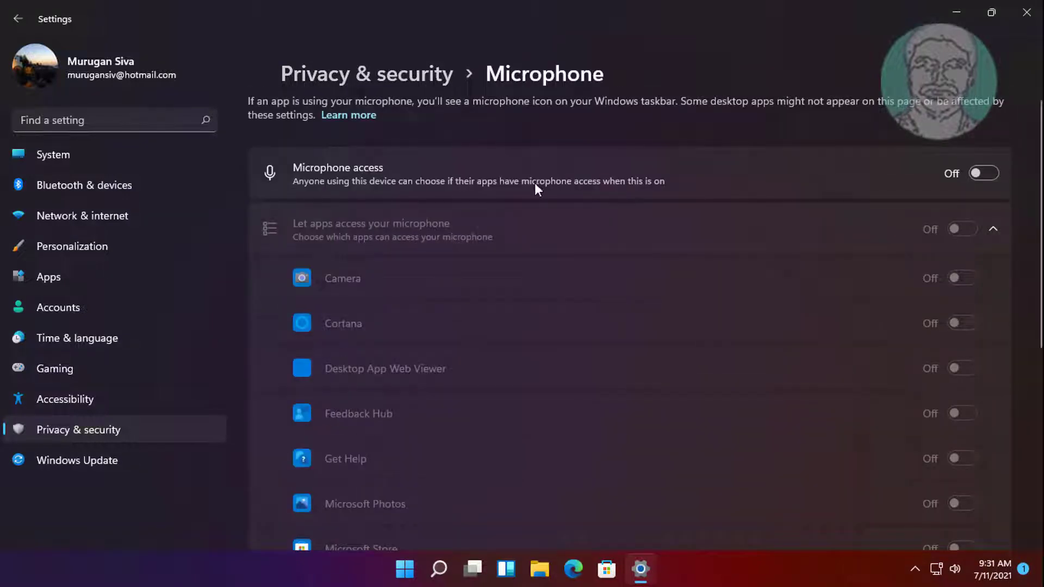
pyautogui.click(992, 175)
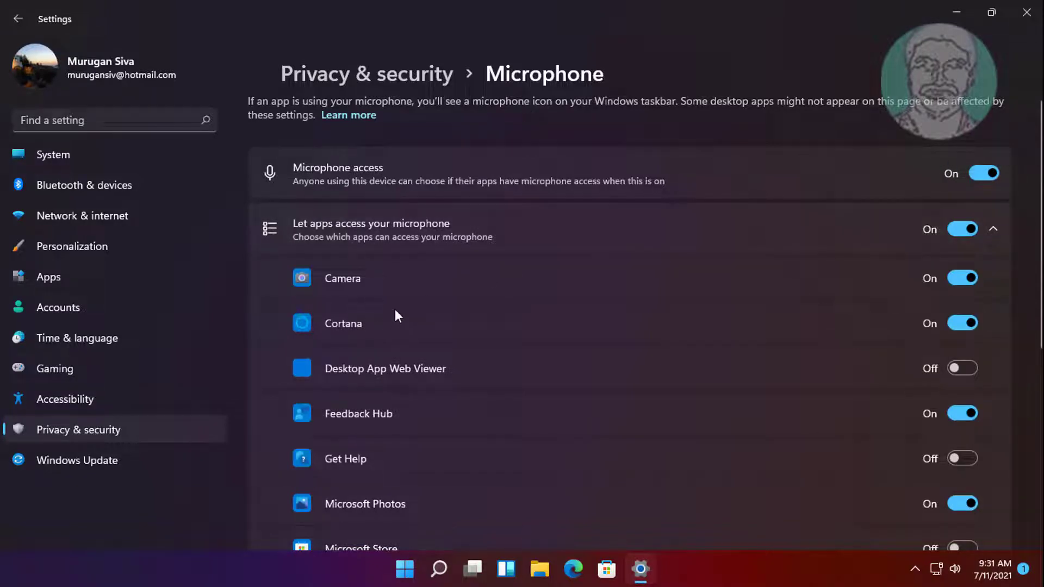
pyautogui.scroll(-3, 395, 302)
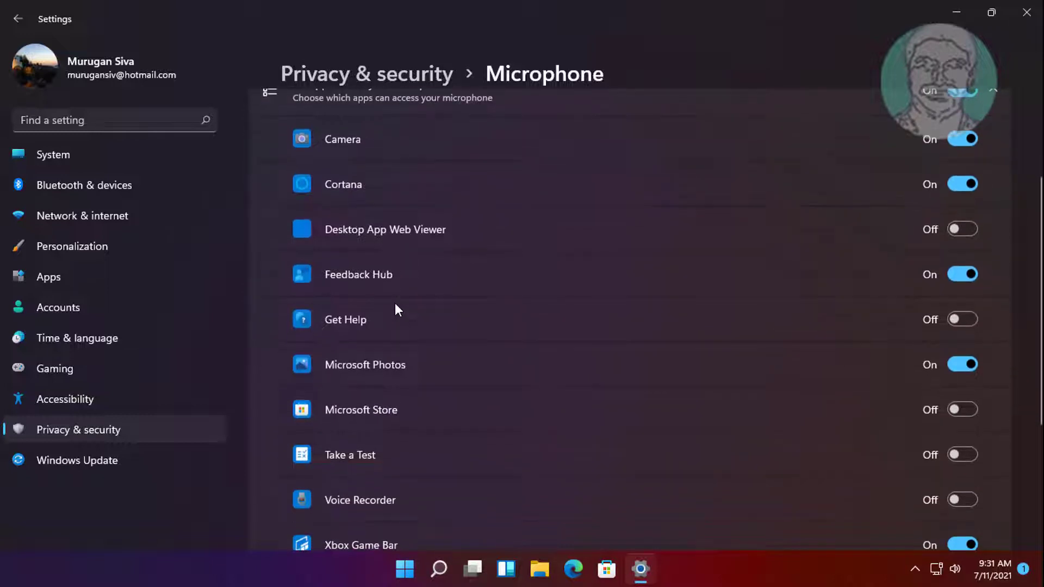
pyautogui.scroll(-5, 395, 304)
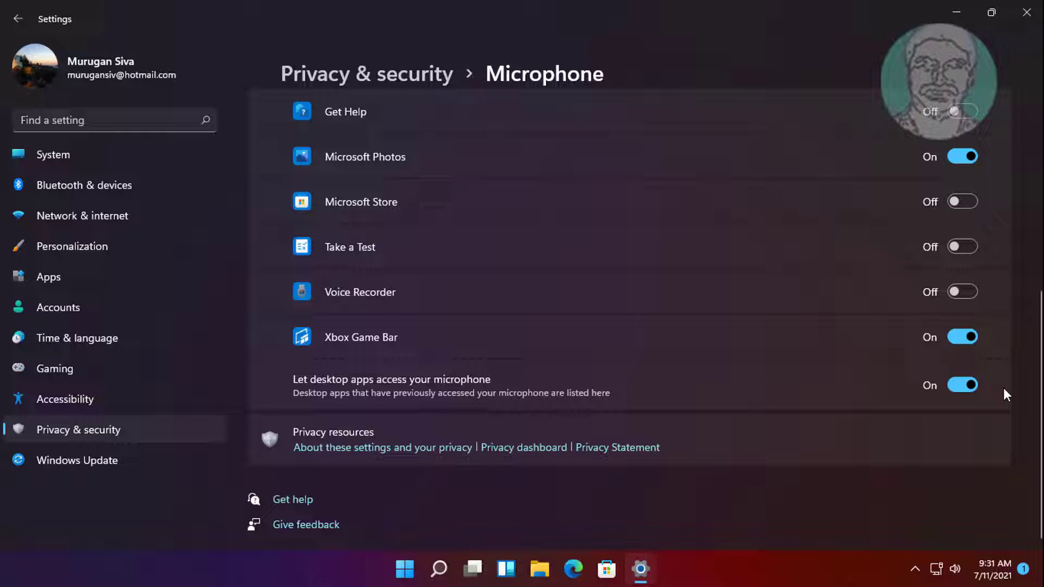
pyautogui.click(13, 17)
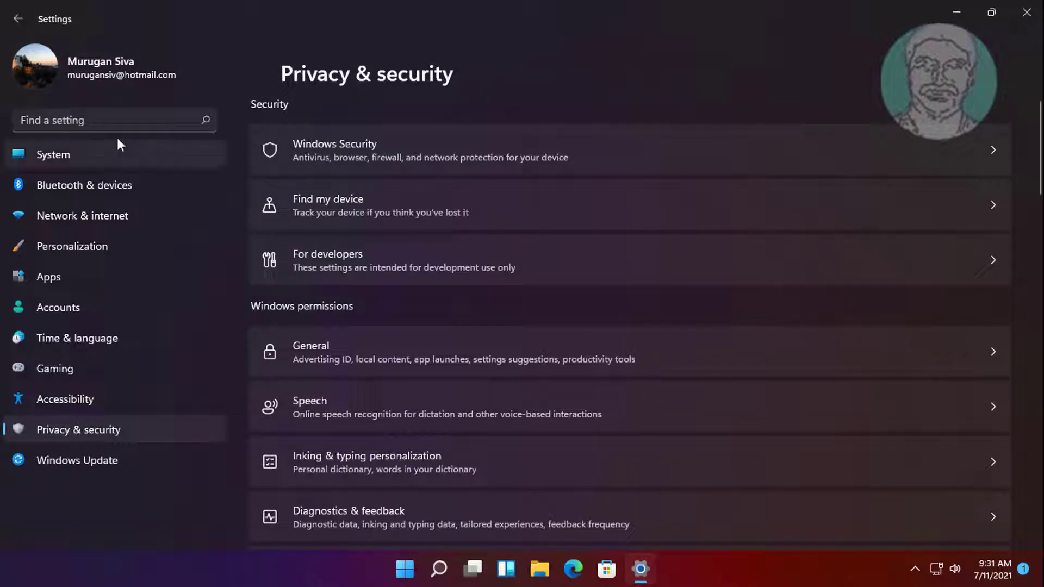
# - Close Settings and search Windows for 'control panel'
pyautogui.click(1027, 18)
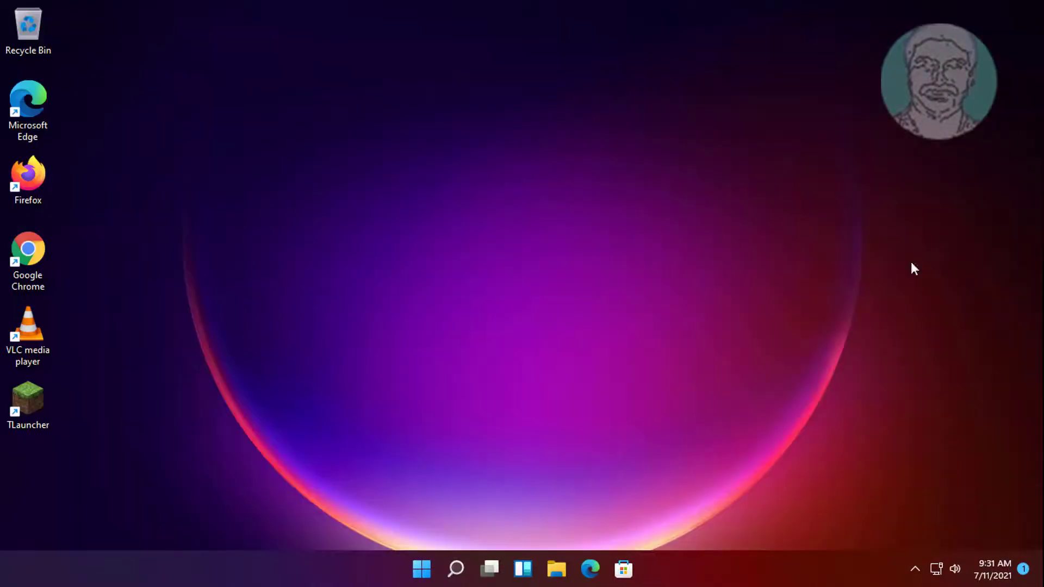
pyautogui.click(462, 559)
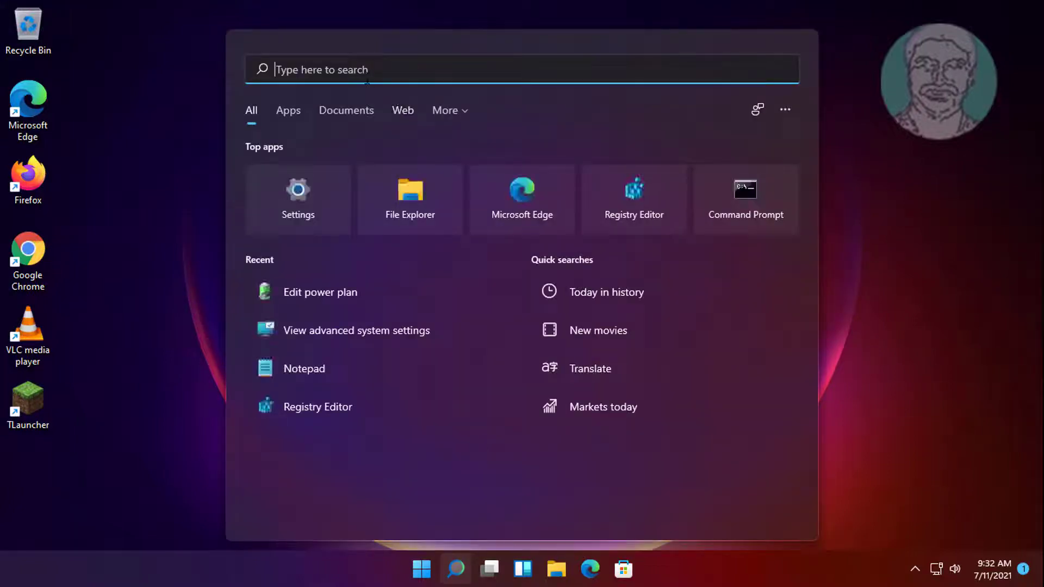
pyautogui.write('control panel')
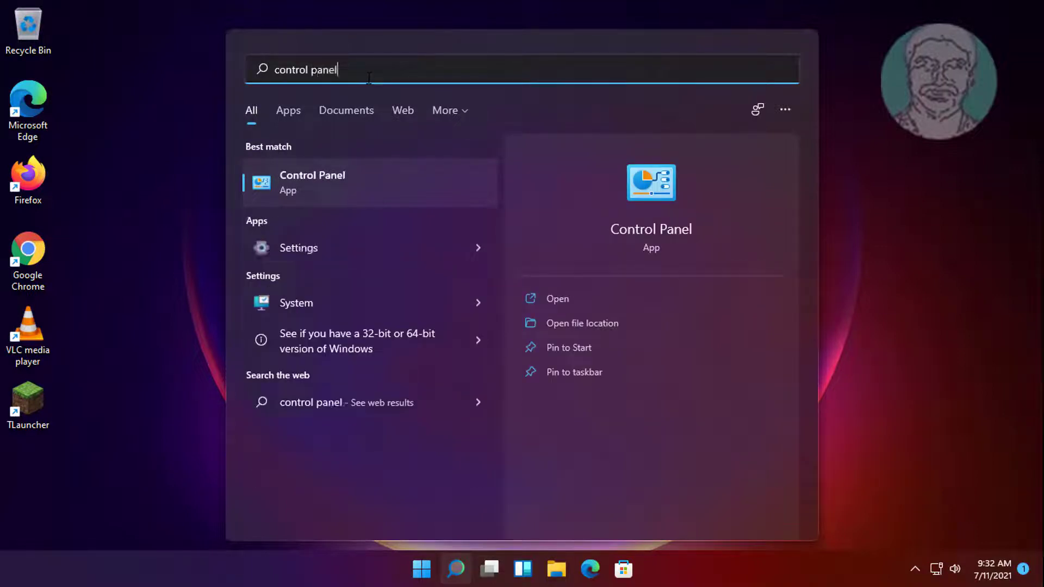
pyautogui.click(318, 185)
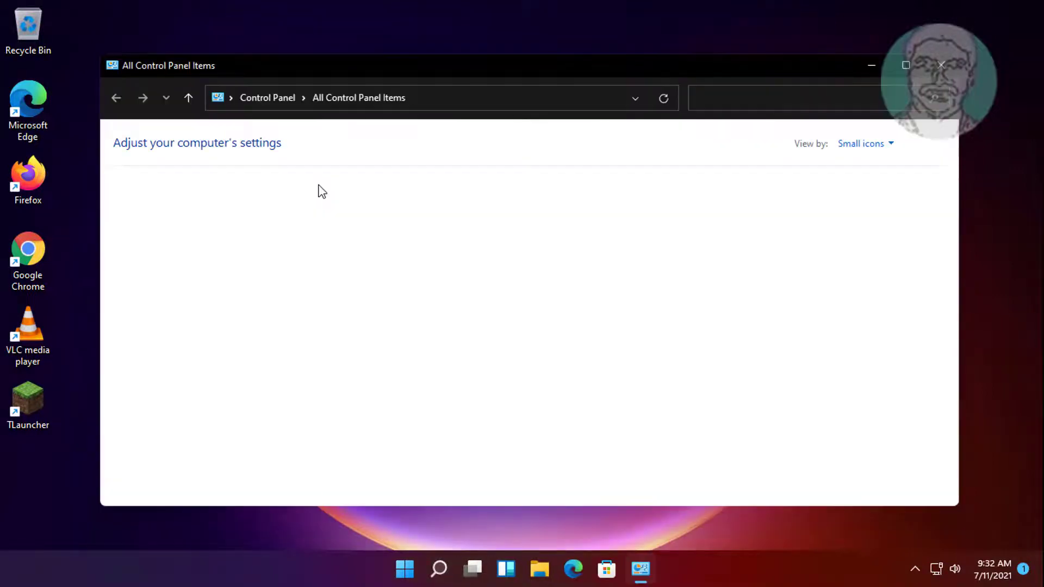
pyautogui.press('s')
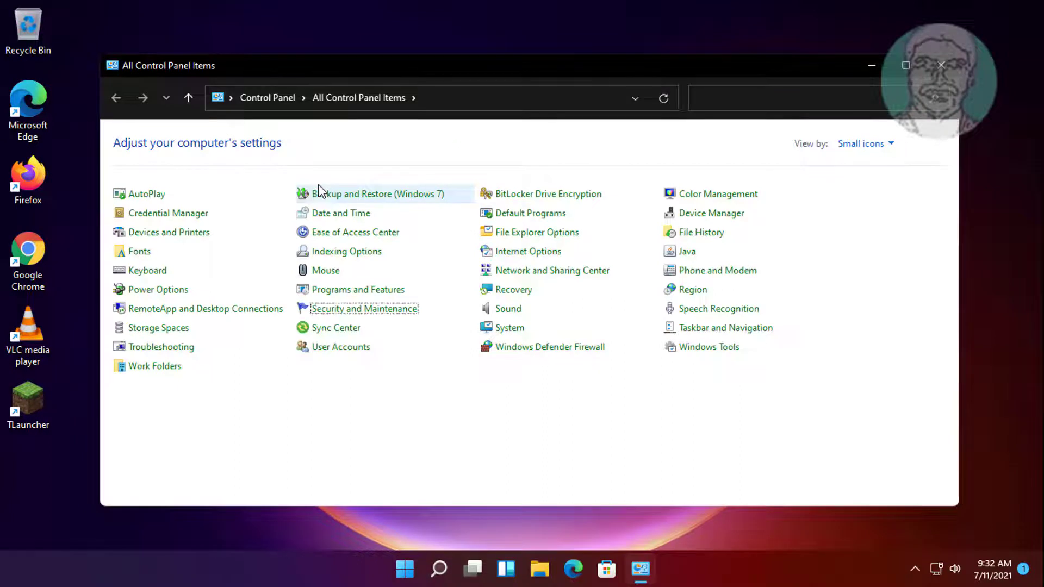
pyautogui.click(499, 314)
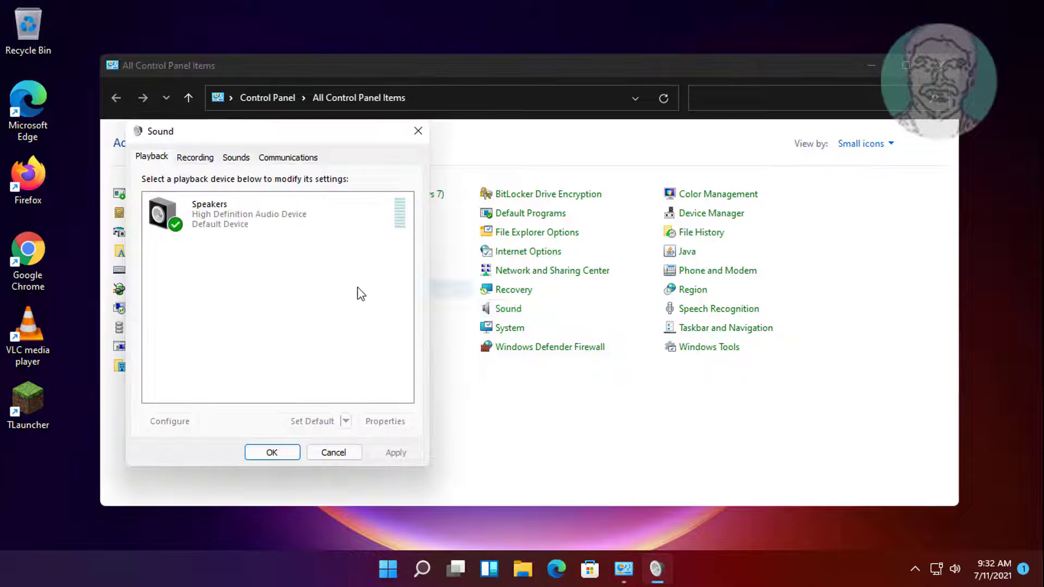
pyautogui.click(200, 157)
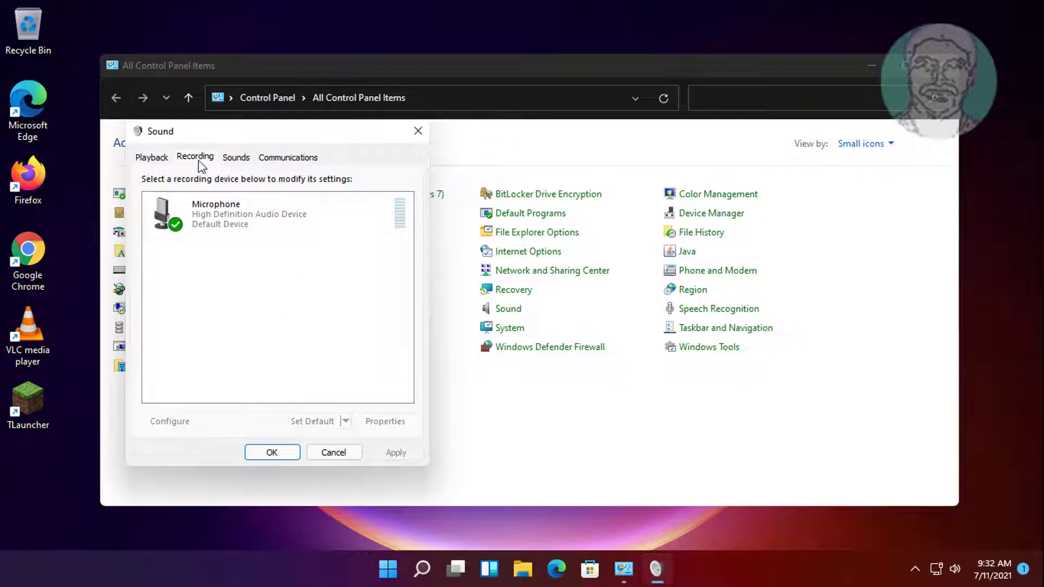
pyautogui.click(224, 225)
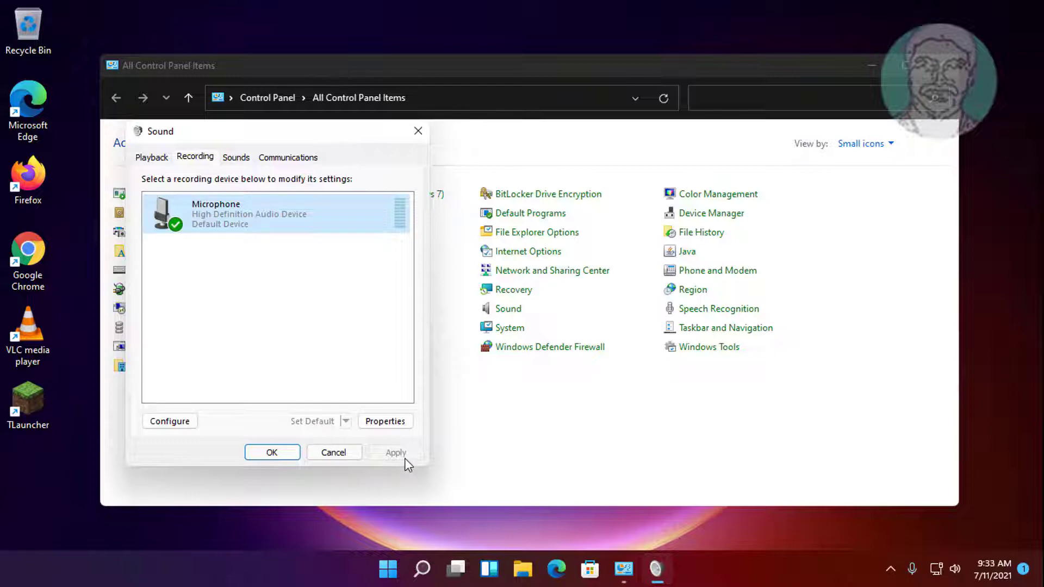
pyautogui.click(276, 452)
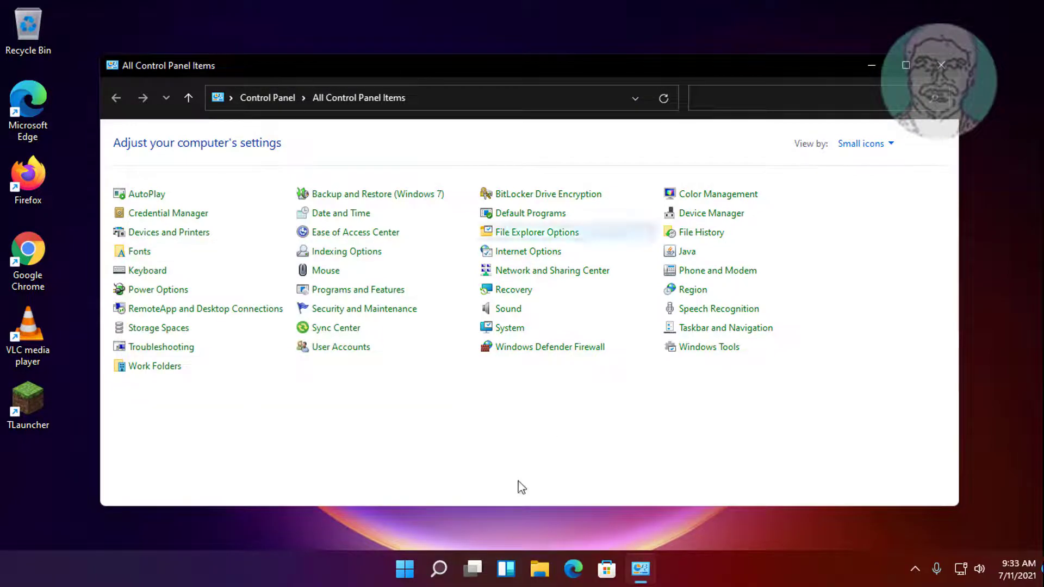
# - Close Control Panel, then reopen it by searching 'control panel' from the Start menu
pyautogui.click(941, 64)
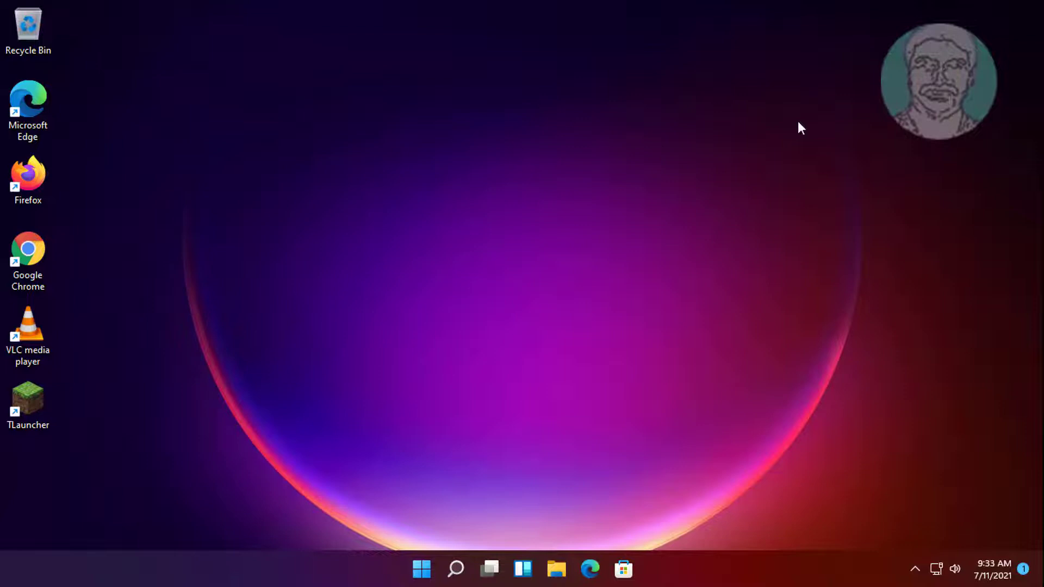
pyautogui.click(427, 569)
pyautogui.click(452, 75)
pyautogui.write('c')
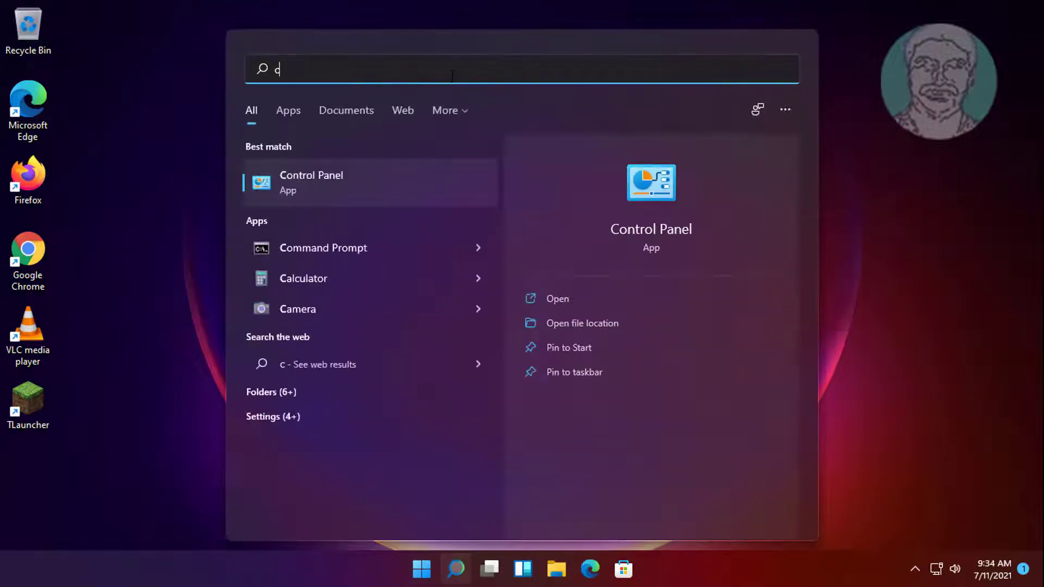
pyautogui.write('ontrol')
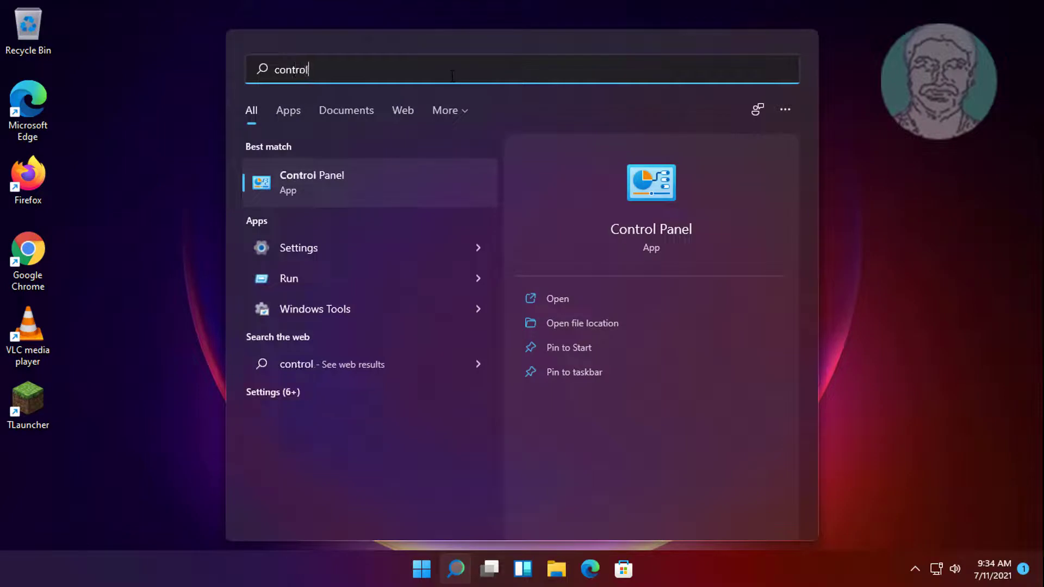
pyautogui.write(' panel')
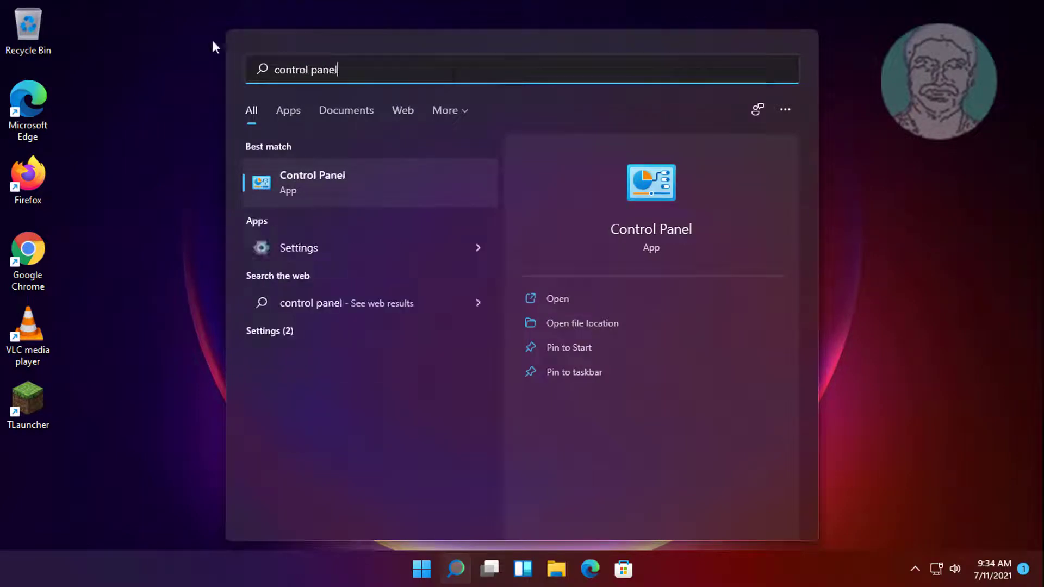
pyautogui.click(322, 175)
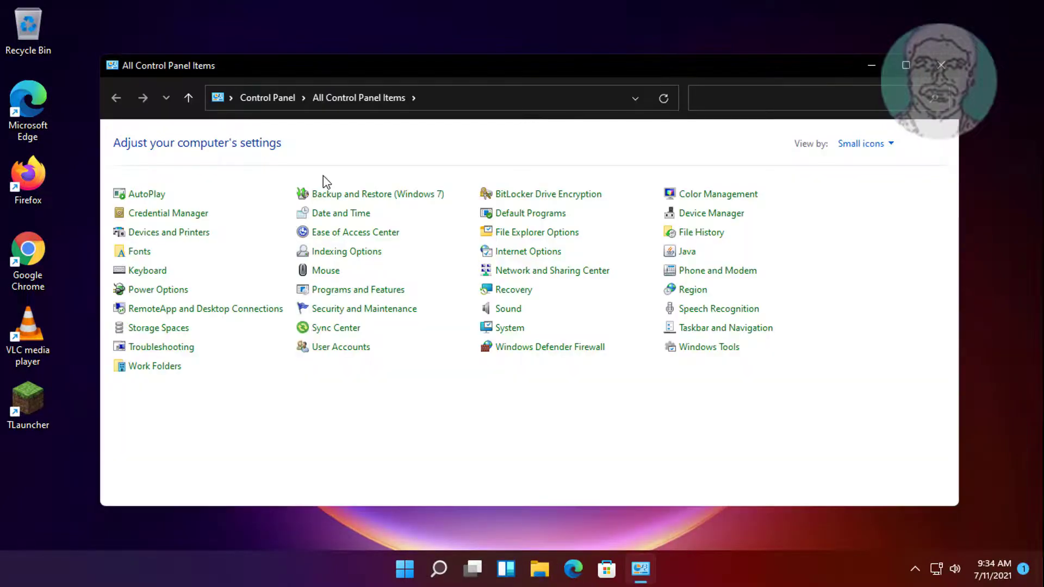
# - In Sound, switch to the Recording tab and right-click the Microphone device
pyautogui.click(509, 309)
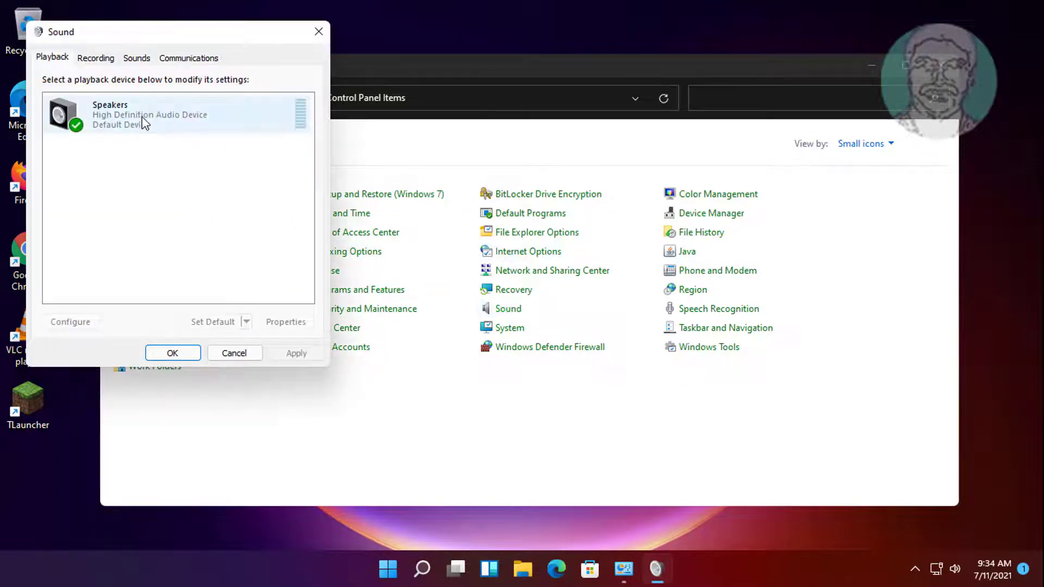
pyautogui.click(145, 123)
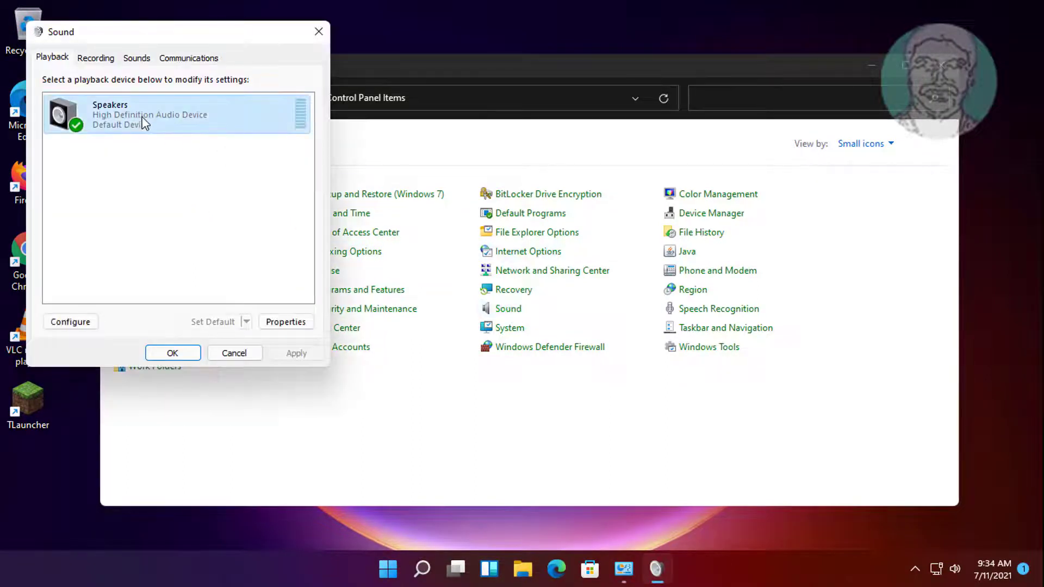
pyautogui.click(108, 58)
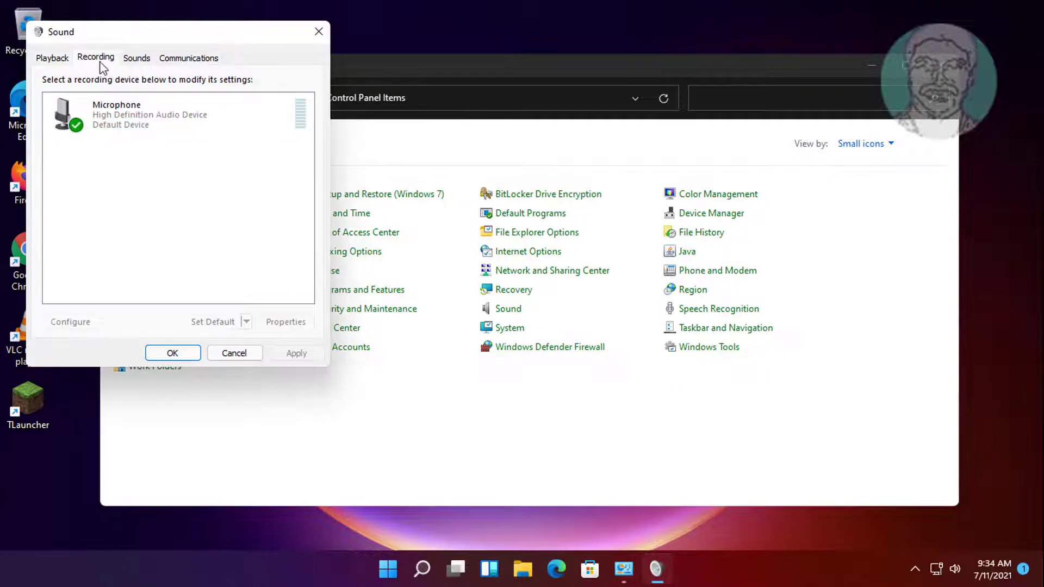
pyautogui.click(131, 119)
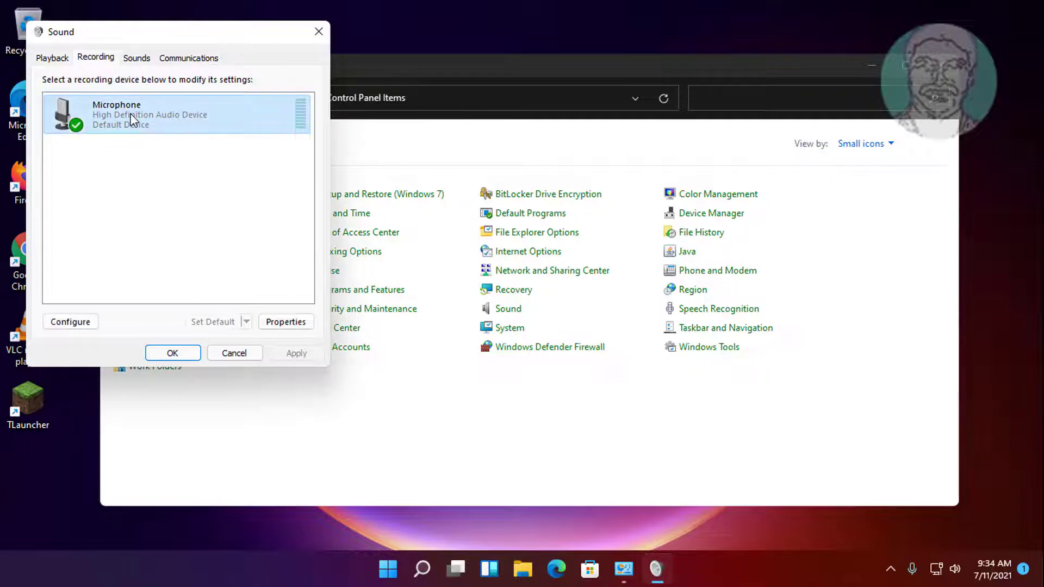
pyautogui.rightClick(182, 116)
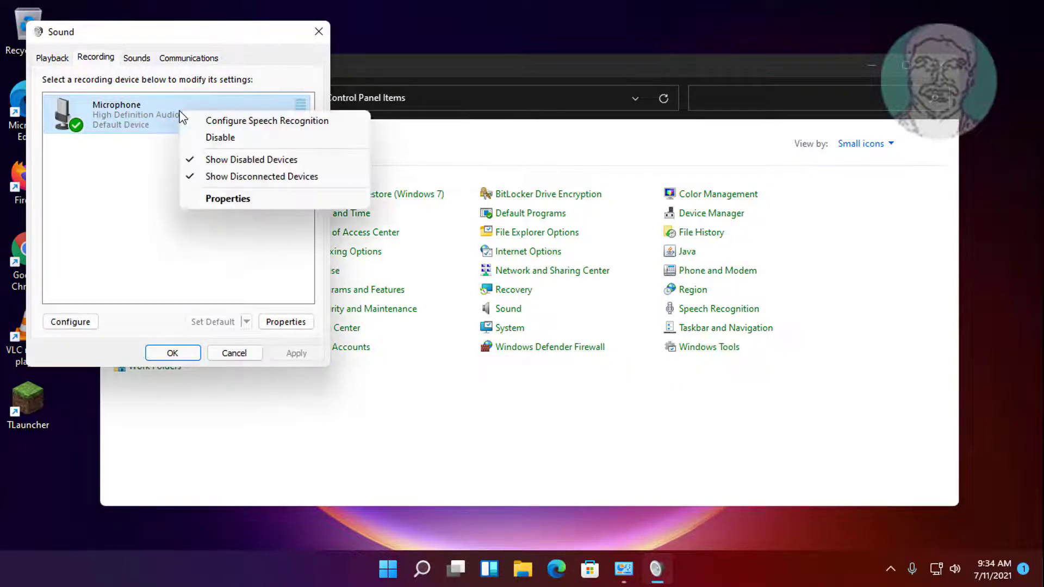
# - Lower the Microphone level on the Levels tab of its Properties, confirming both dialogs with OK
pyautogui.click(233, 199)
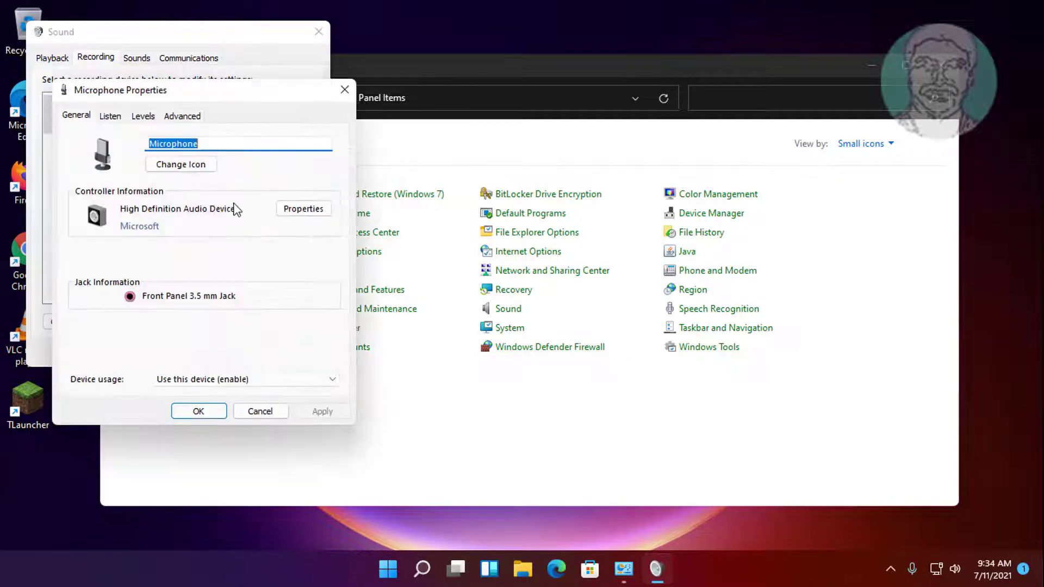
pyautogui.click(144, 116)
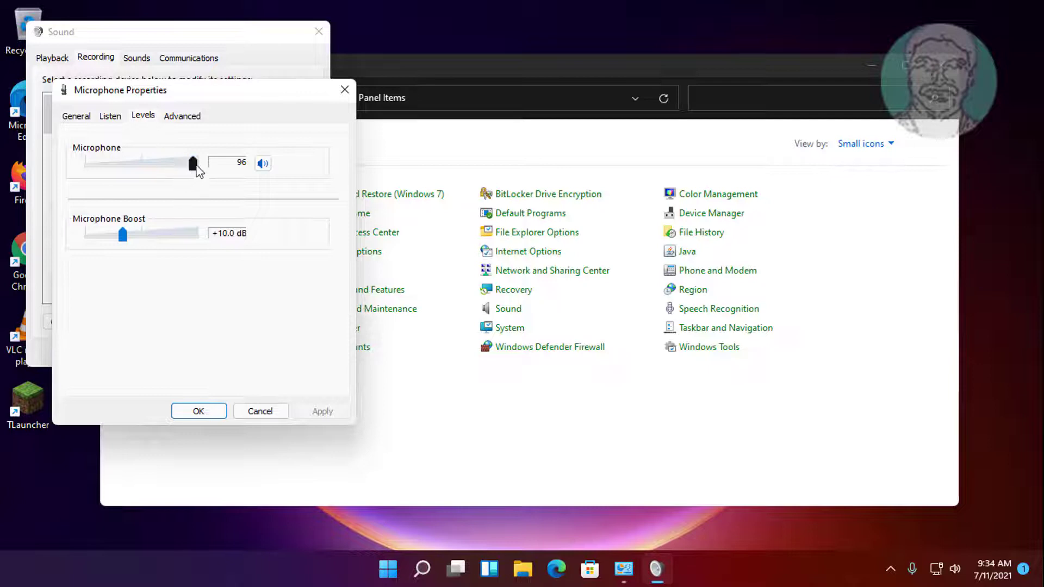
pyautogui.moveTo(194, 163)
pyautogui.mouseDown()
pyautogui.moveTo(116, 163)
pyautogui.moveTo(187, 174)
pyautogui.moveTo(98, 171)
pyautogui.moveTo(194, 171)
pyautogui.mouseUp()
pyautogui.click(208, 416)
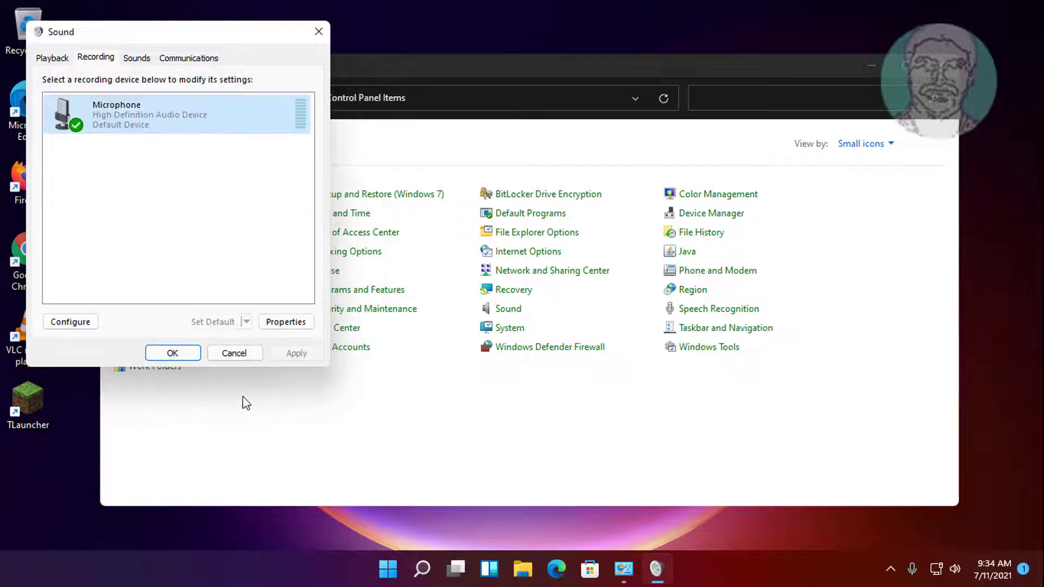
pyautogui.click(187, 354)
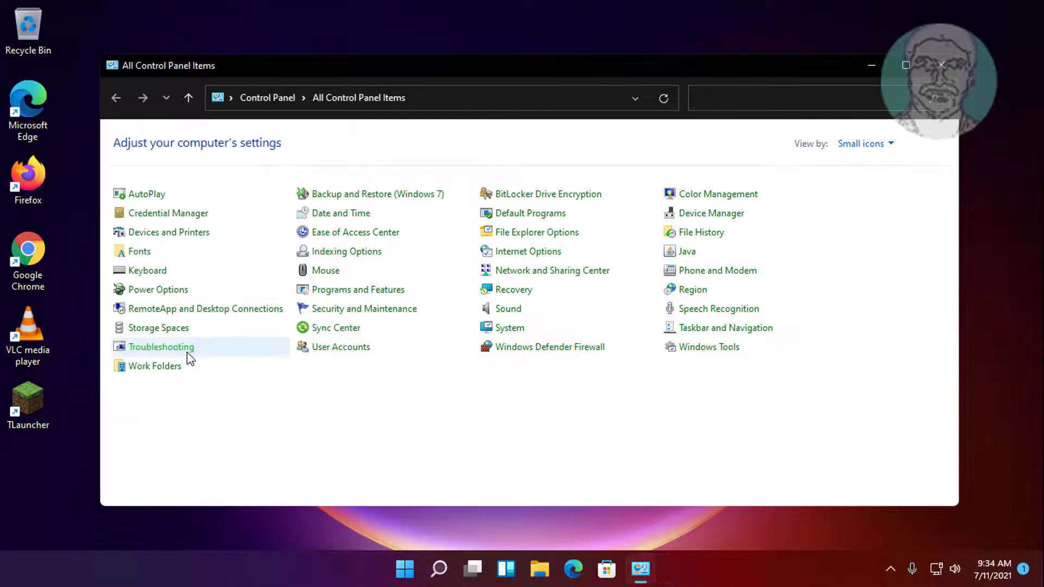
# - Close Control Panel and search Windows for 'device manager'
pyautogui.click(945, 66)
pyautogui.click(457, 569)
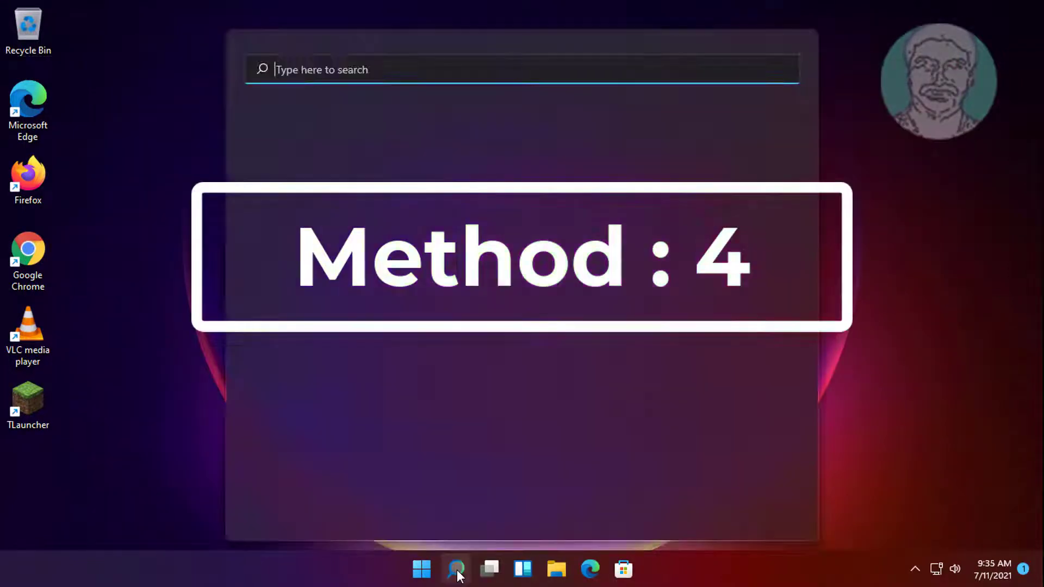
pyautogui.write('dev')
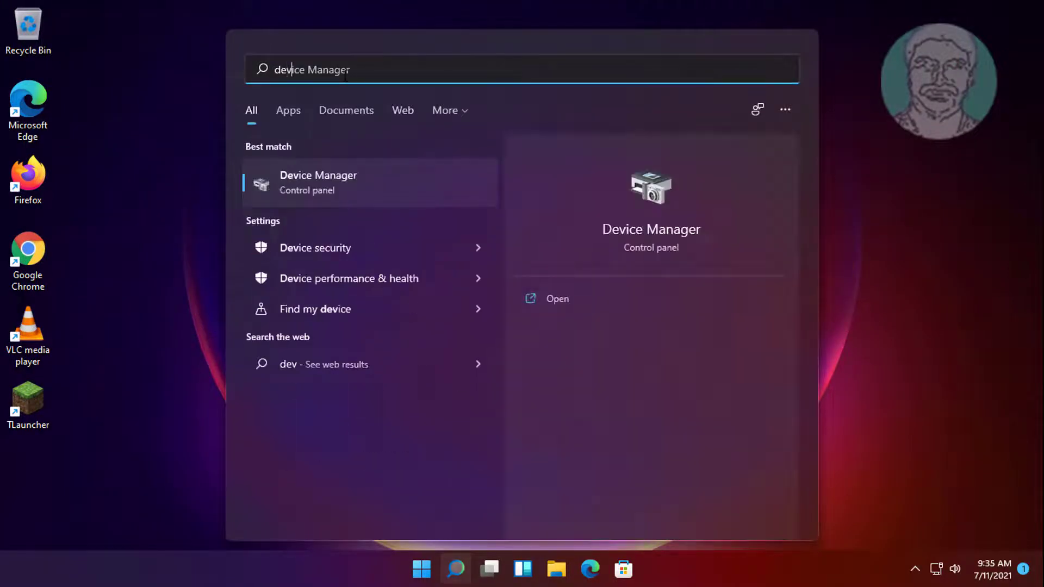
pyautogui.write('ice manager')
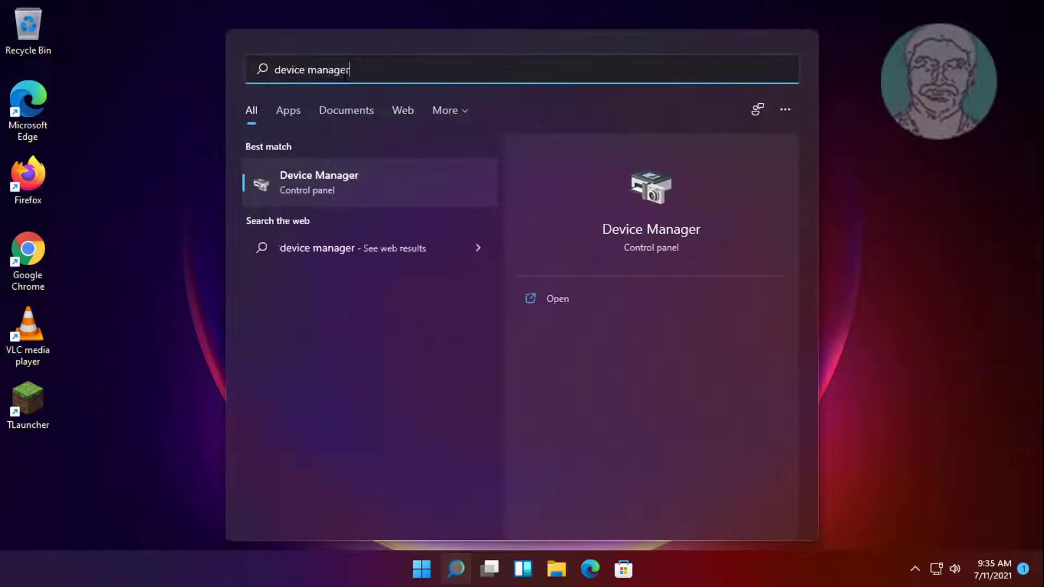
# - In Device Manager, run an automatic driver search for the Microphone under Audio inputs and outputs
pyautogui.click(304, 180)
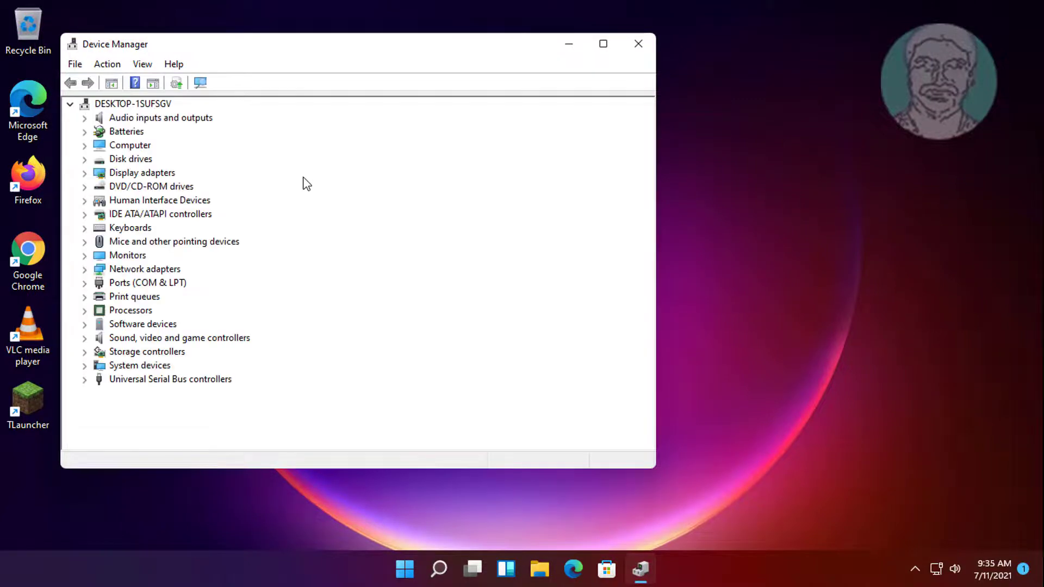
pyautogui.click(85, 118)
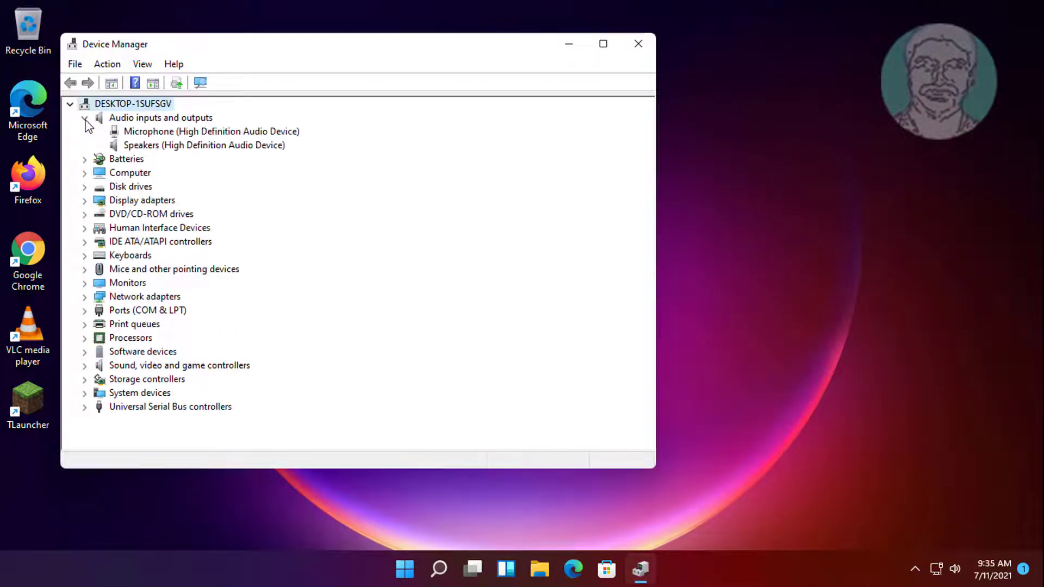
pyautogui.click(283, 134)
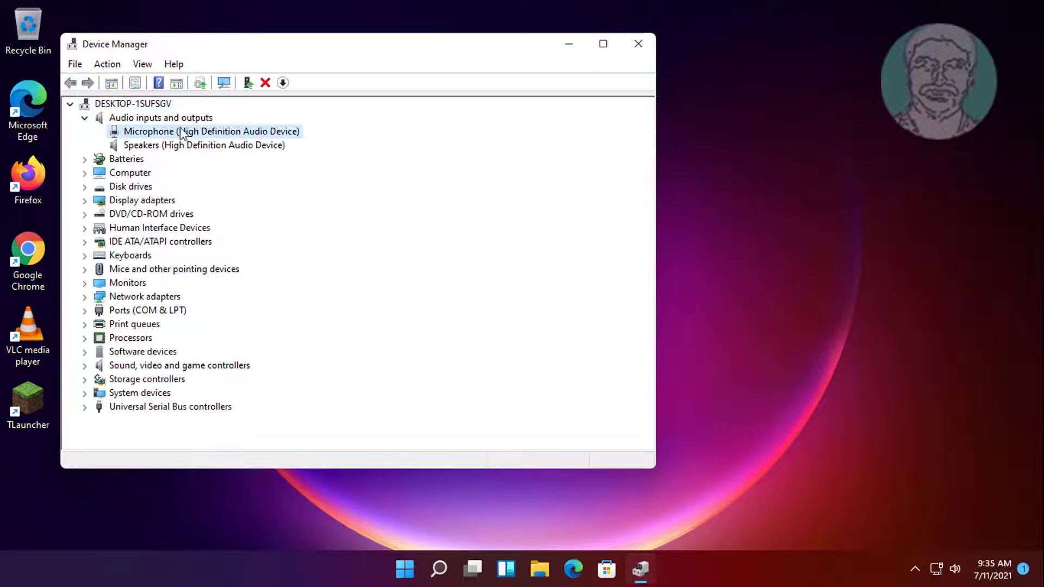
pyautogui.rightClick(285, 135)
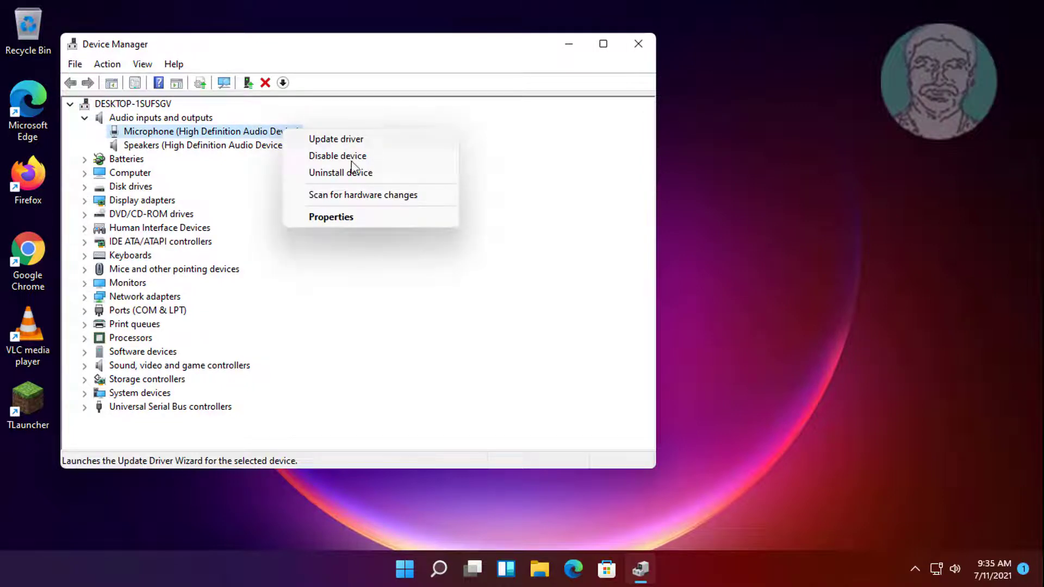
pyautogui.click(347, 215)
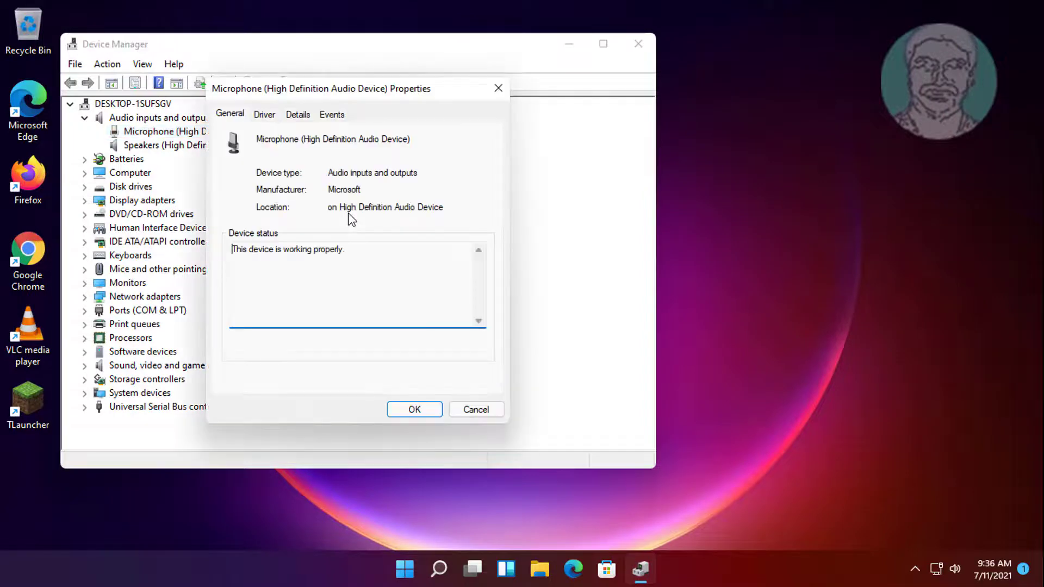
pyautogui.click(266, 114)
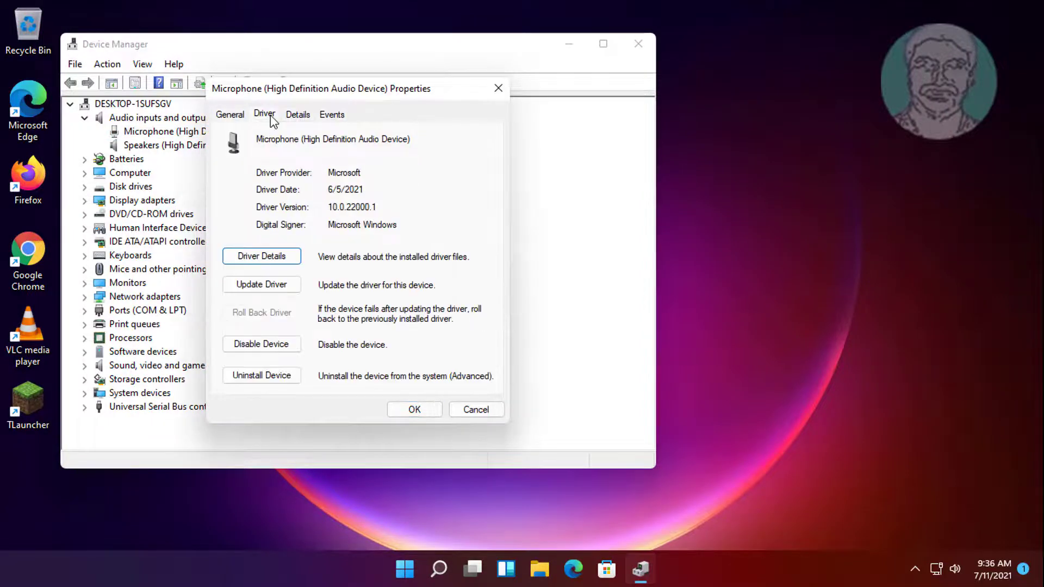
pyautogui.click(271, 285)
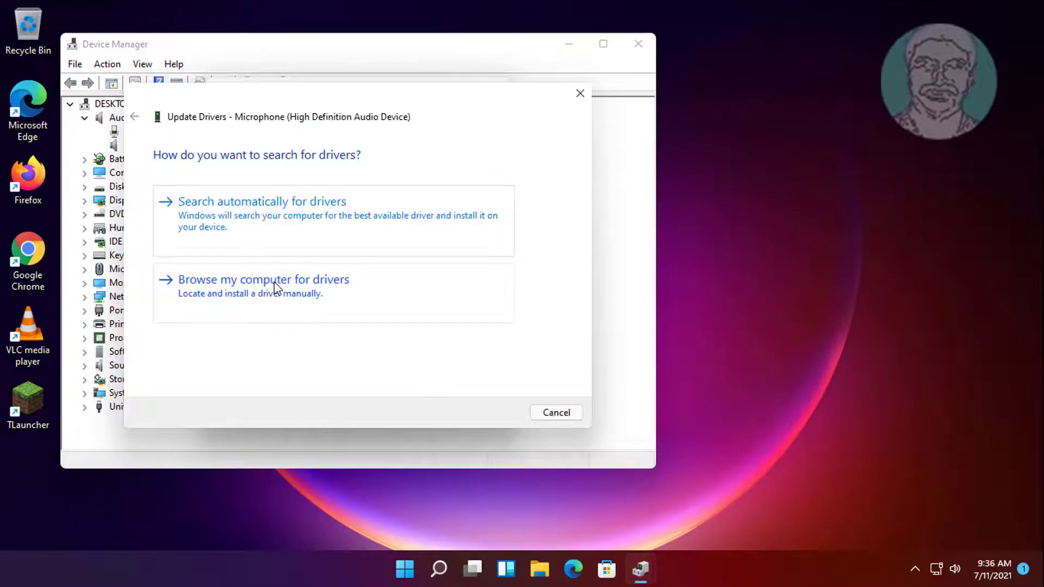
pyautogui.click(291, 225)
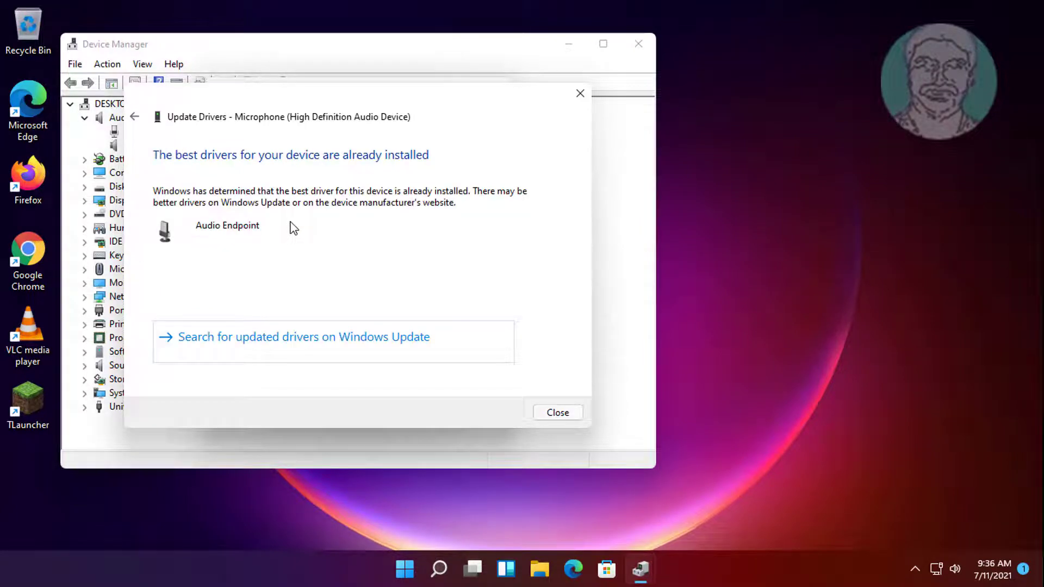
# - Check Windows Update for newer drivers, then close Settings, the Microphone properties, and Device Manager
pyautogui.click(301, 342)
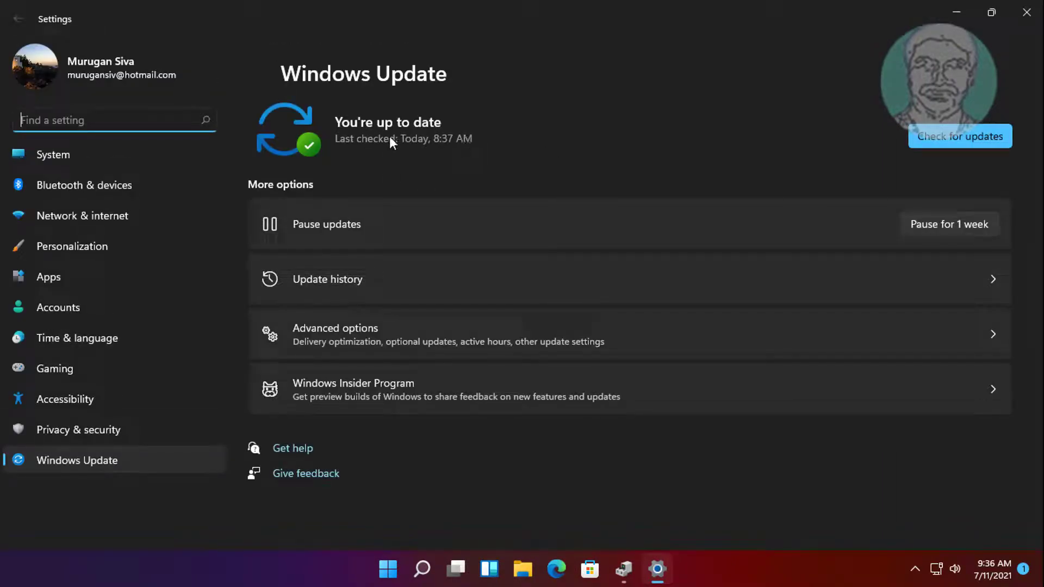
pyautogui.click(964, 136)
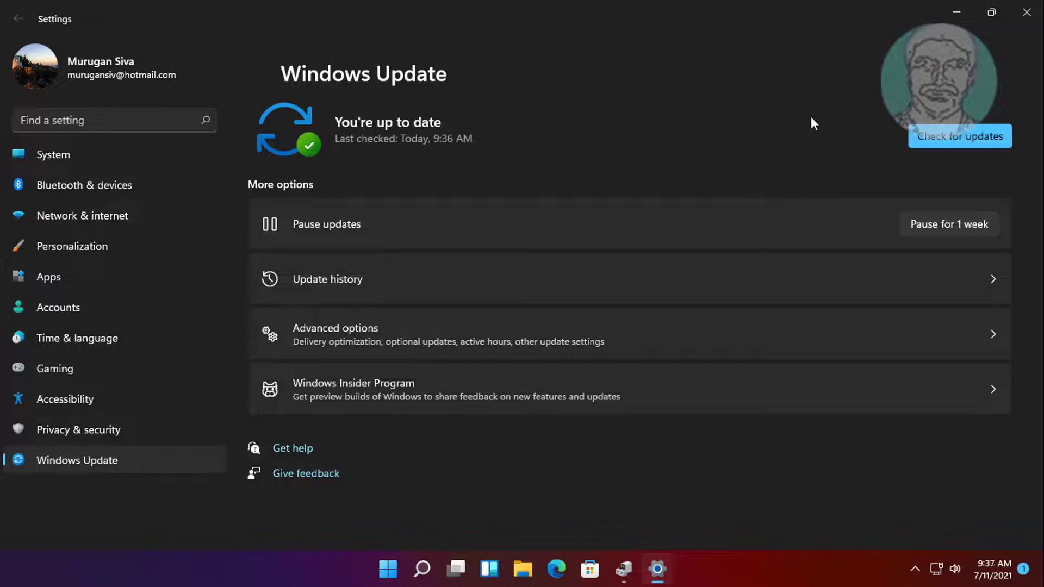
pyautogui.click(1025, 15)
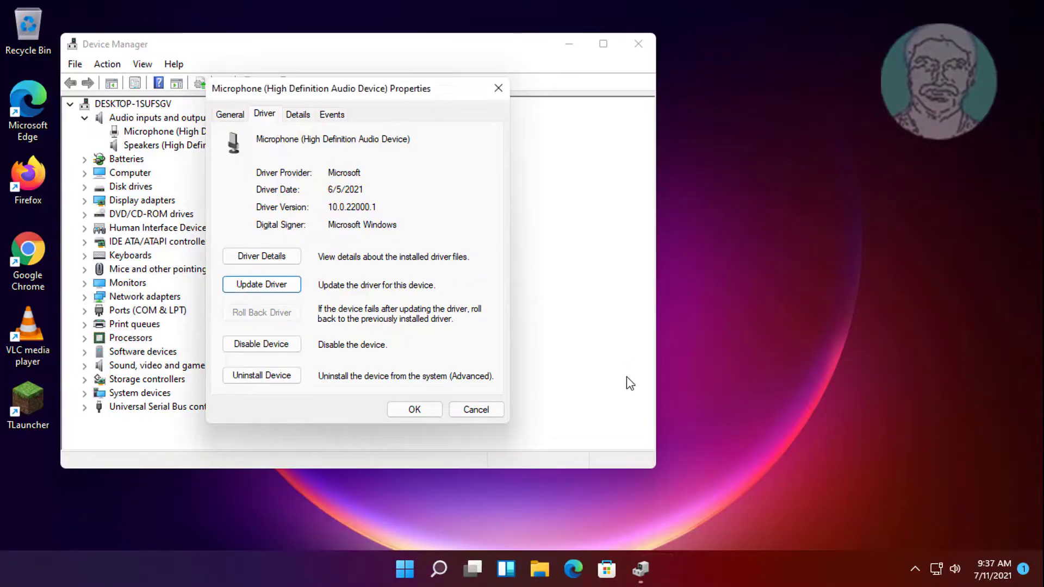
pyautogui.click(417, 409)
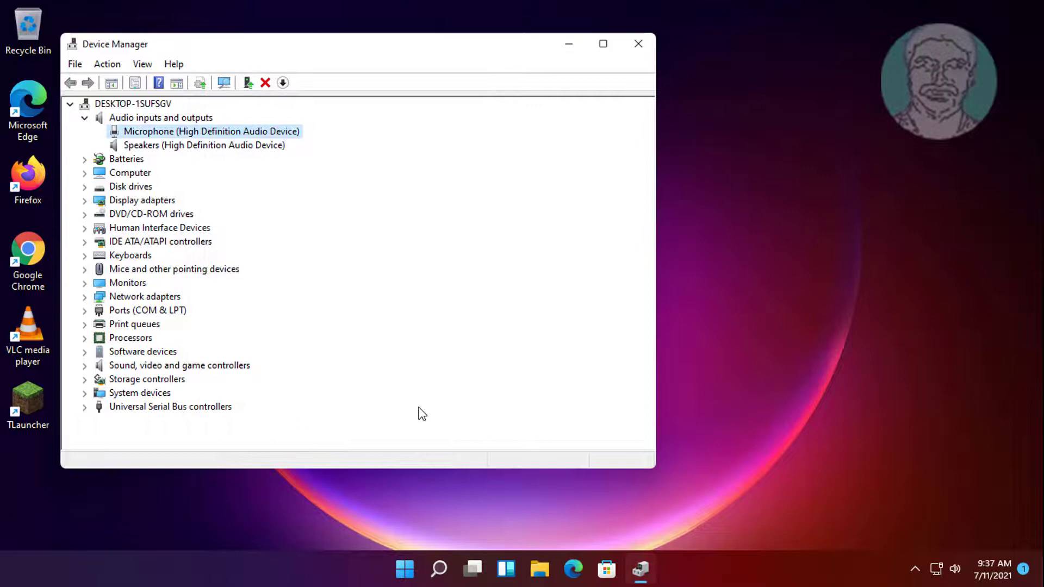
pyautogui.click(640, 42)
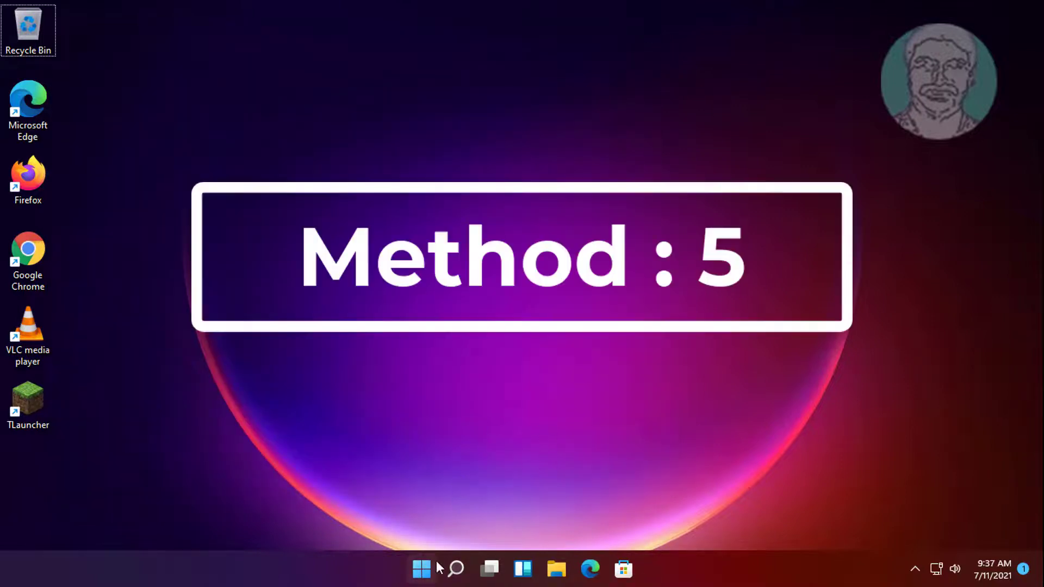
# - Search Windows for 'device manager' and launch Device Manager from the best match
pyautogui.click(457, 568)
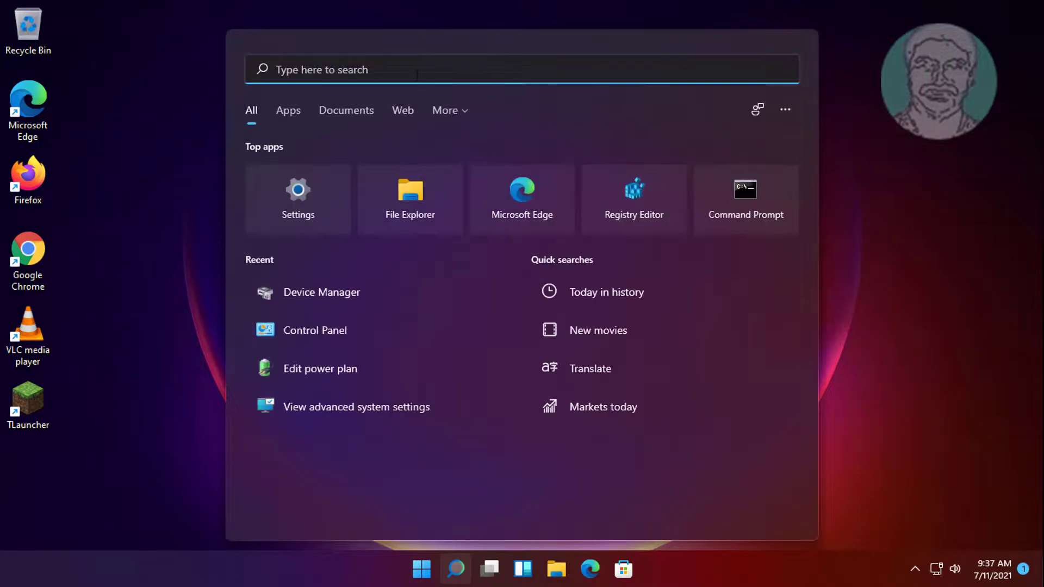
pyautogui.write('dev')
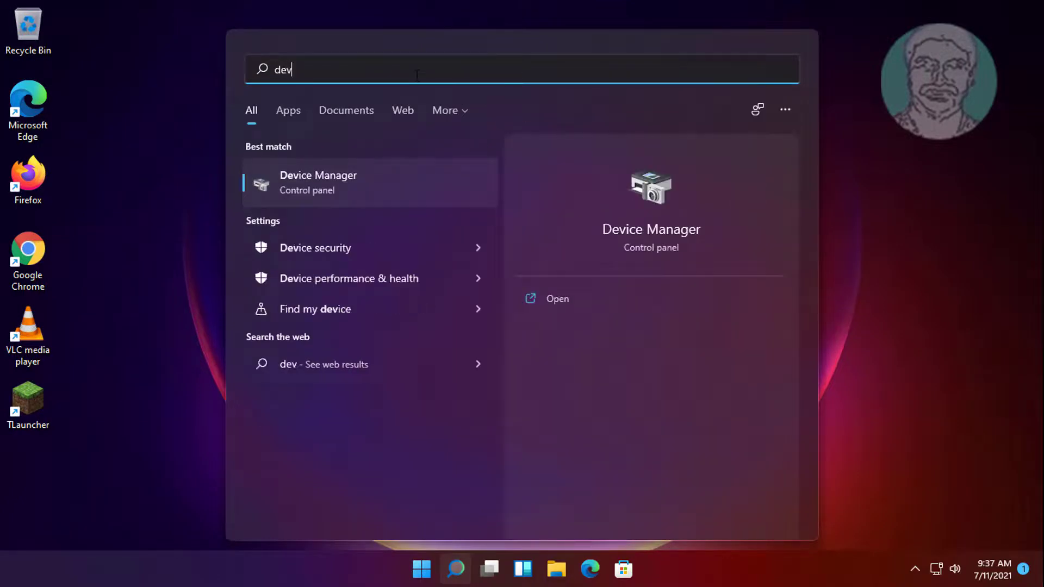
pyautogui.write('ice manager')
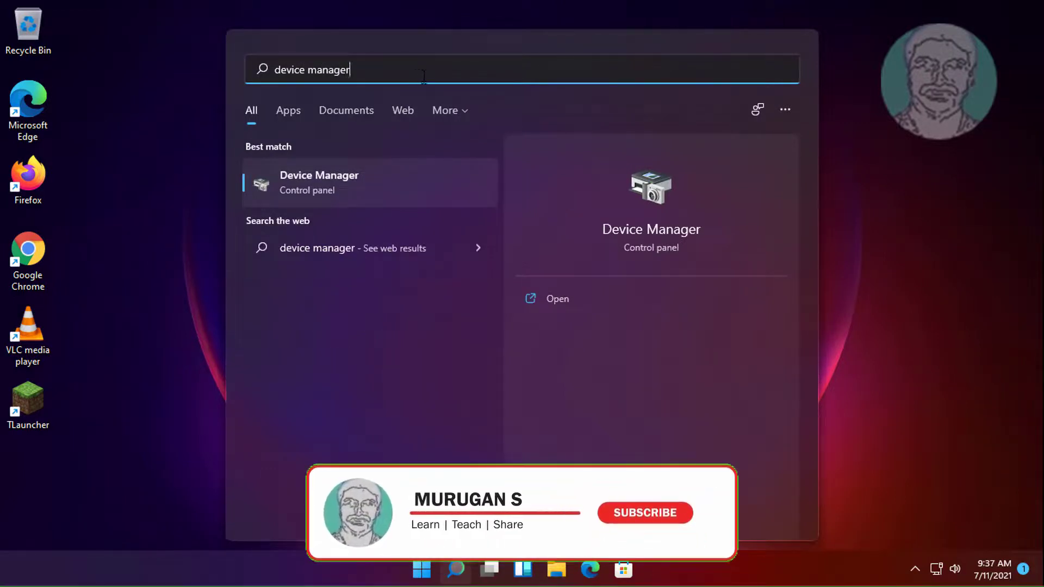
pyautogui.click(311, 173)
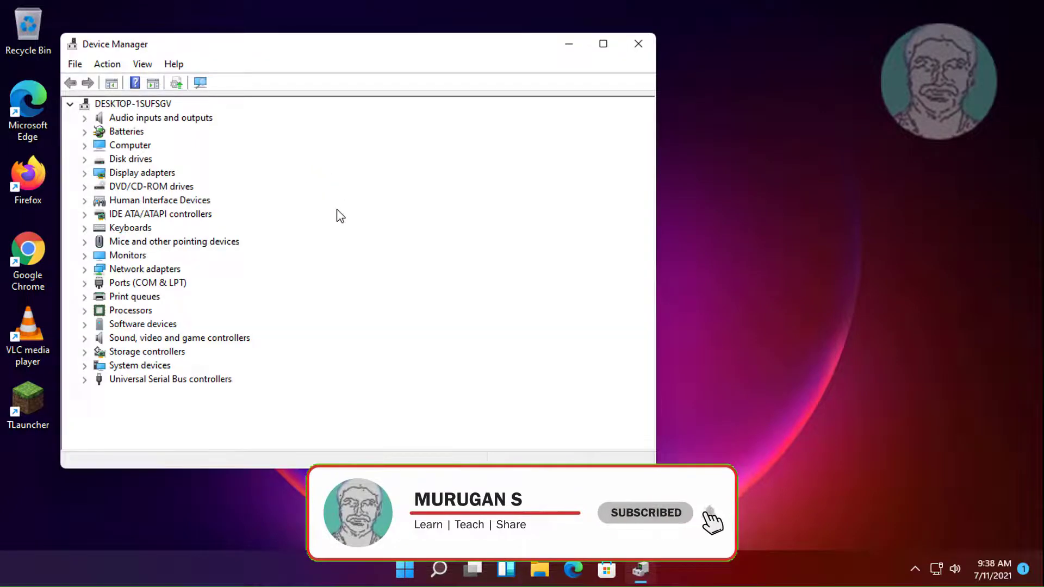
# - Open the Microphone's properties under Audio inputs and outputs and start Uninstall Device from the Driver tab
pyautogui.click(182, 124)
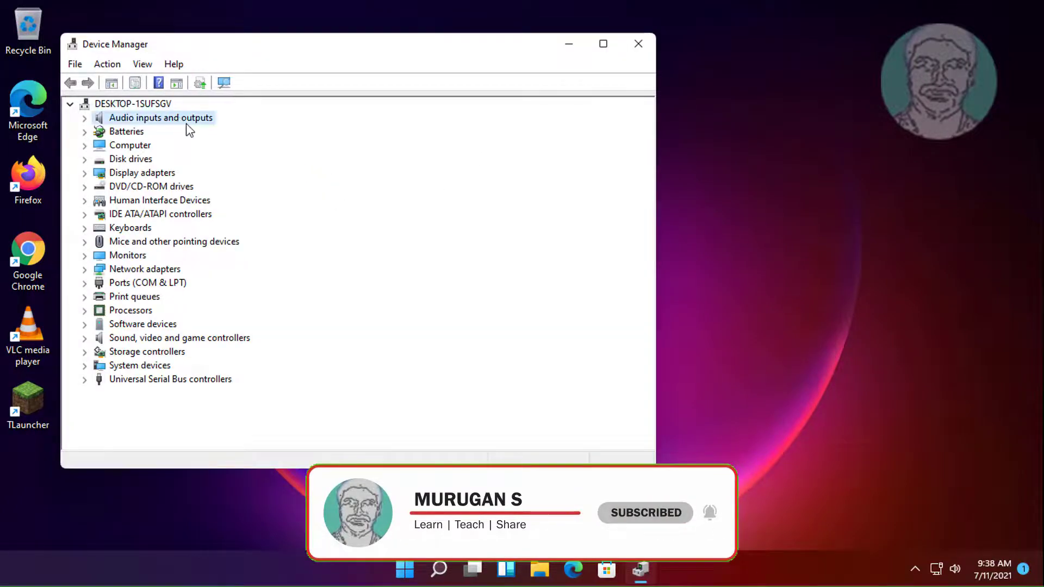
pyautogui.click(86, 119)
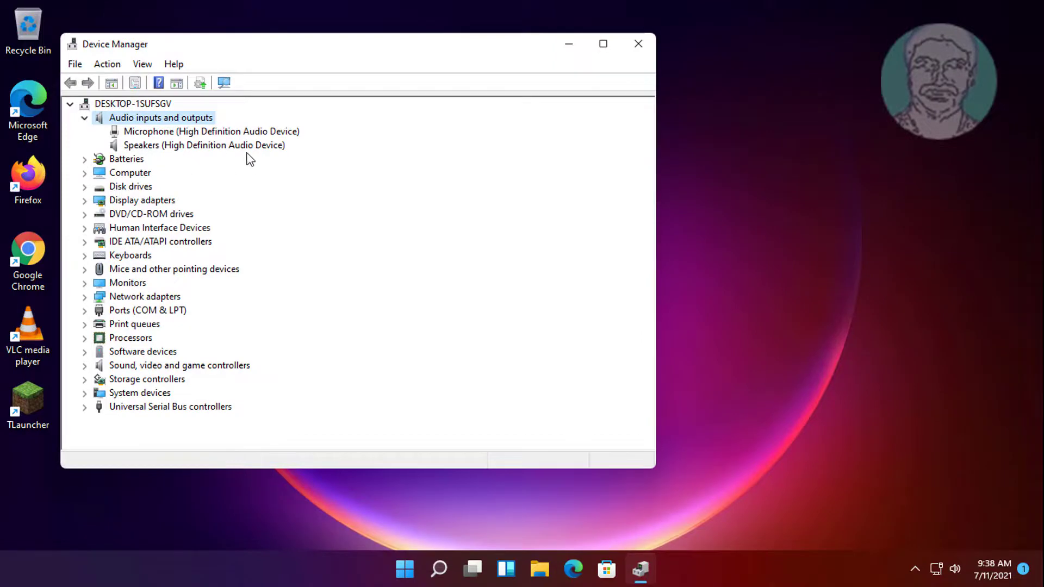
pyautogui.click(268, 132)
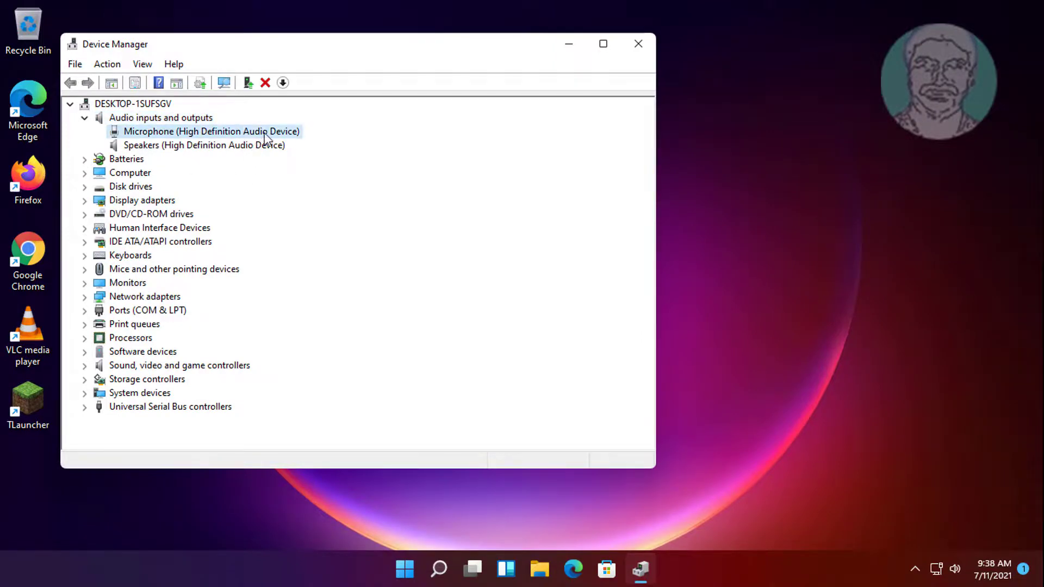
pyautogui.rightClick(267, 138)
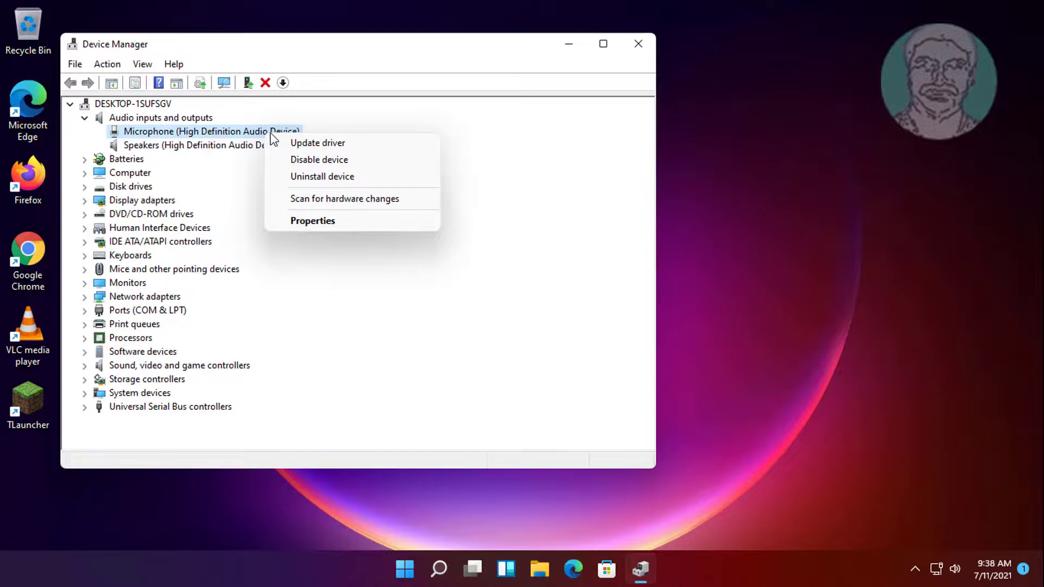
pyautogui.click(315, 221)
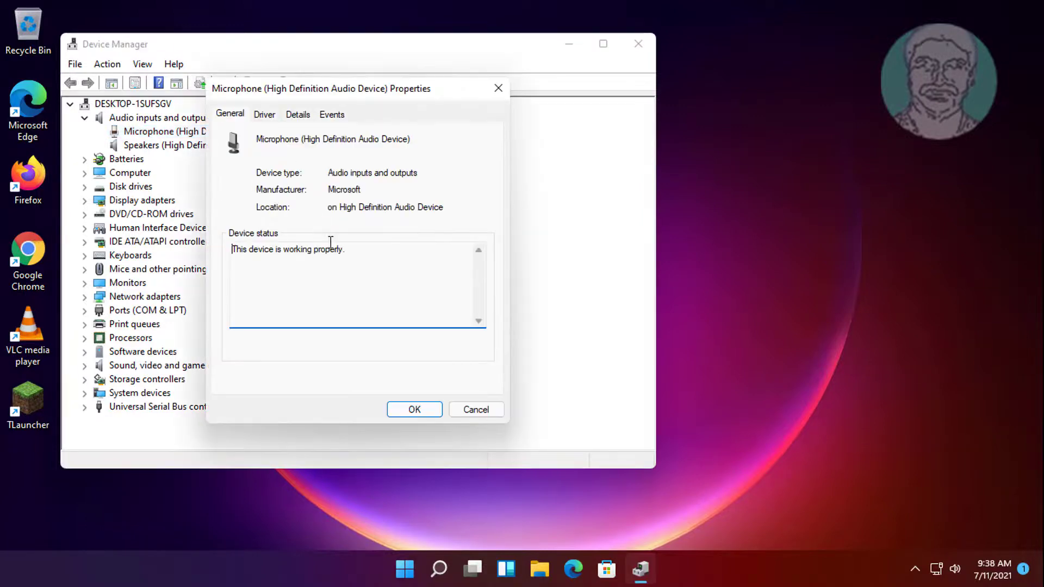
pyautogui.click(265, 116)
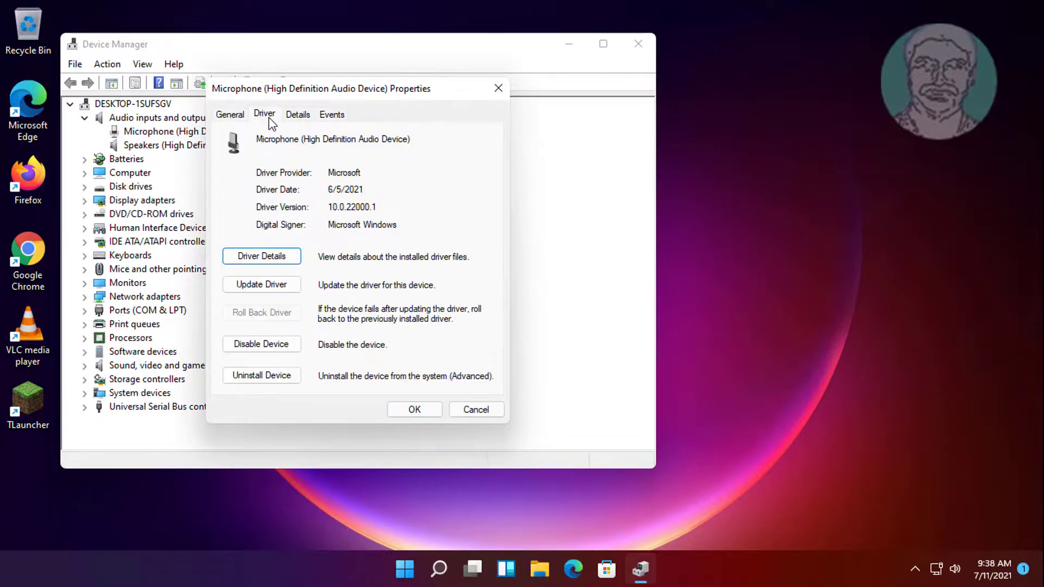
pyautogui.click(280, 375)
# - Confirm uninstalling the Microphone, scan for hardware changes to reinstall it, and close Device Manager
pyautogui.click(553, 347)
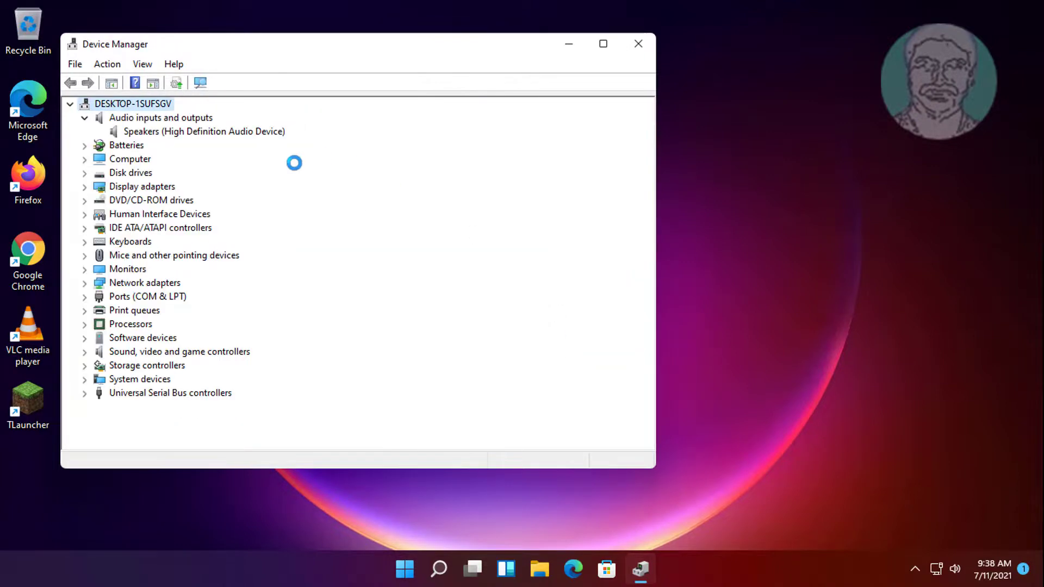
pyautogui.click(109, 65)
pyautogui.click(137, 104)
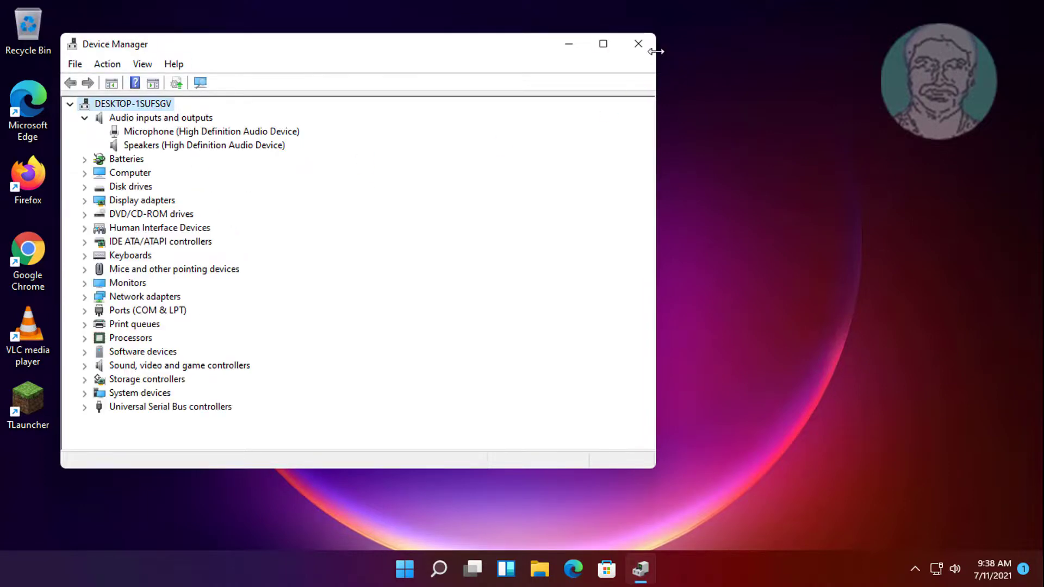
pyautogui.click(638, 45)
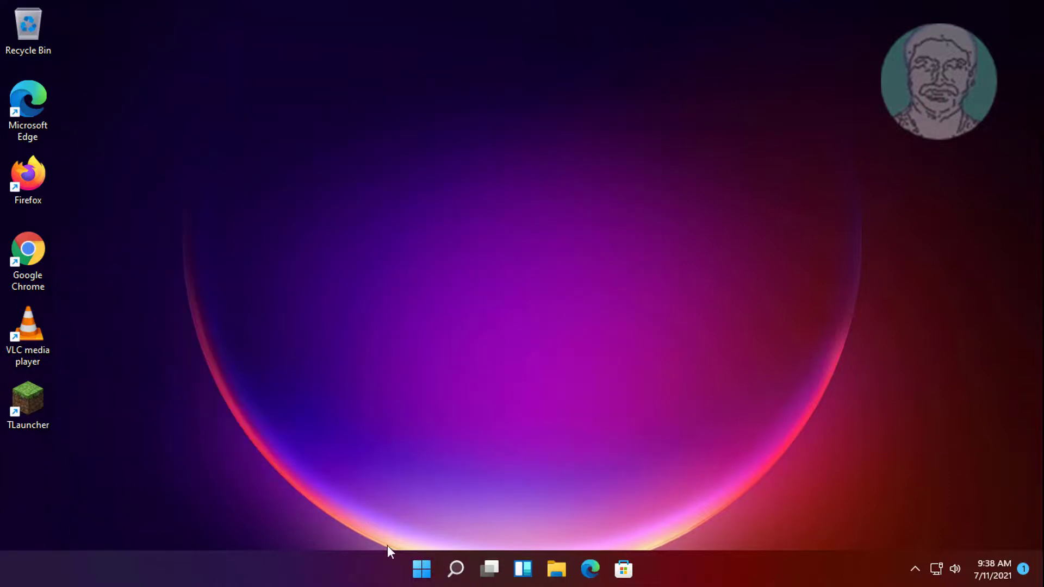
# - Open the Start menu from the taskbar to show the pinned apps
pyautogui.click(433, 573)
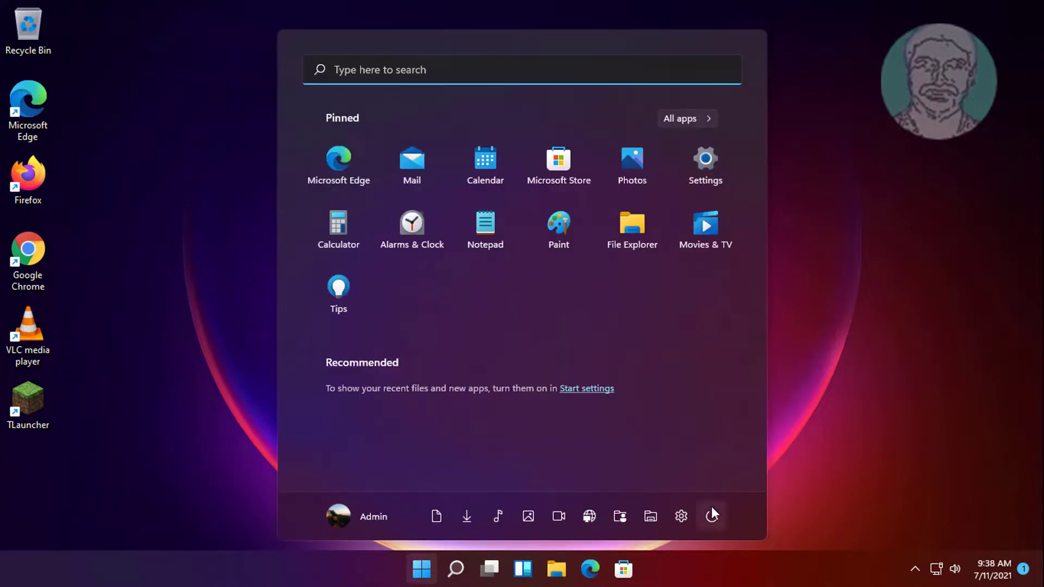